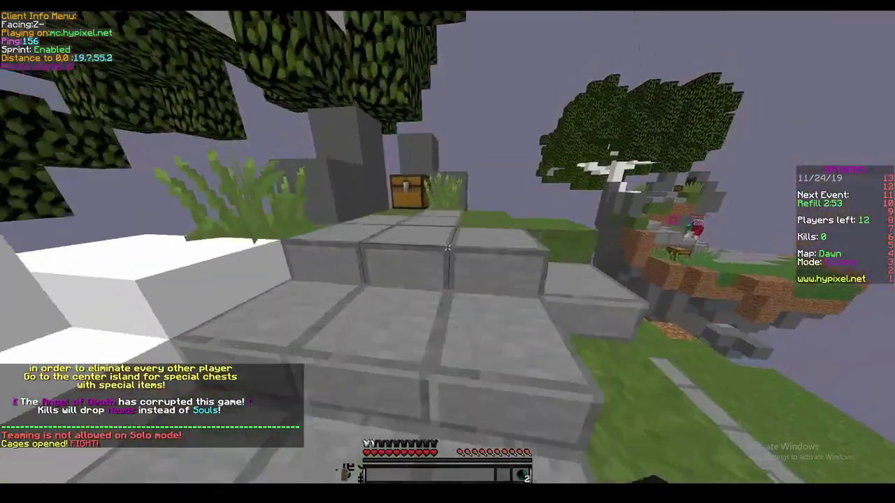
Step: Take the white blocks and boots from the chest on the starting island and equip the boots
right_click(448, 247)
left_click(495, 228, "shift")
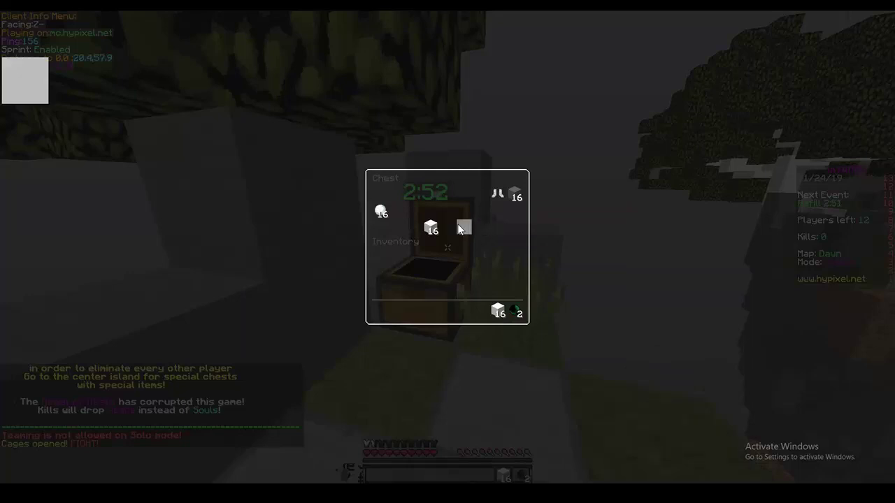
left_click(497, 195, "shift")
key("e")
key("e")
left_click(481, 310, "shift")
key("1")
key("e")
key("w")
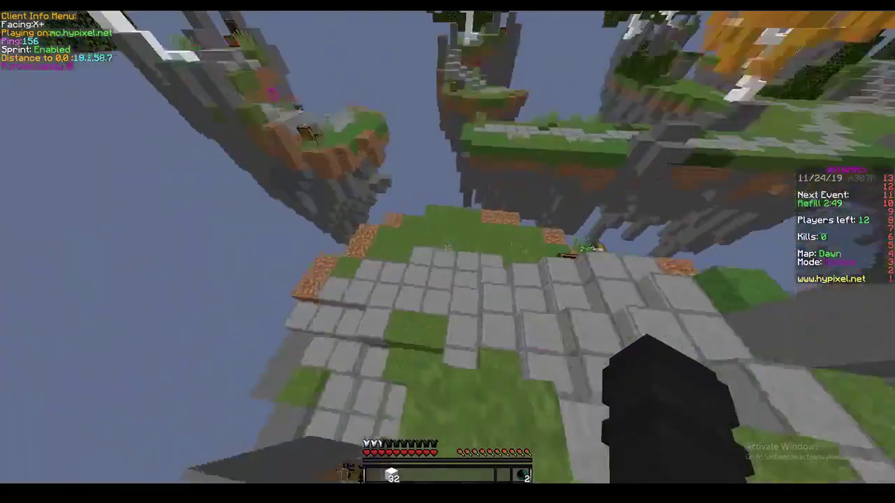
Step: Enter the ore cave and take the leggings, chestplate, diamond sword and both white block stacks from its chest
key("2")
right_click(448, 248)
key("1")
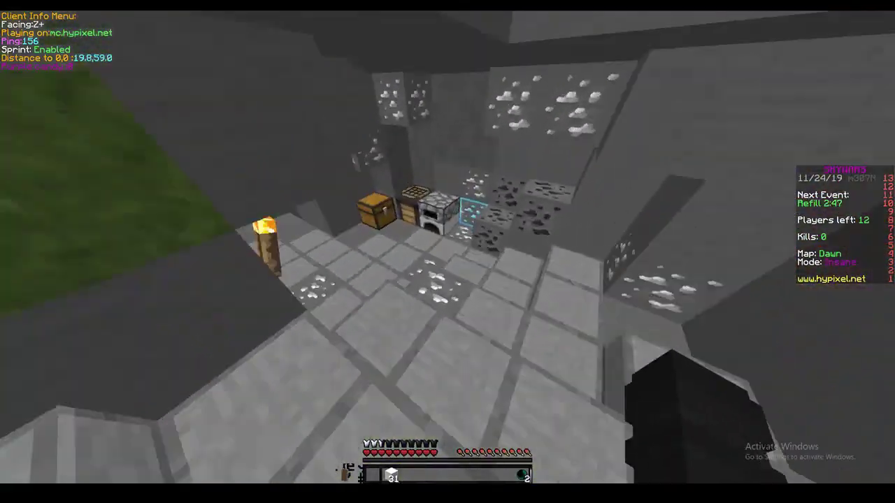
right_click(448, 251)
left_click(465, 192, "shift")
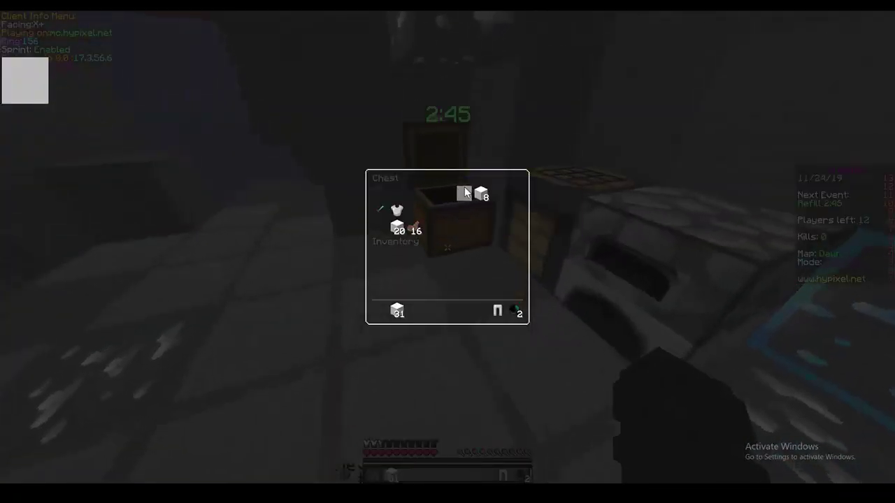
left_click(396, 210, "shift")
left_click(397, 226, "shift")
left_click(480, 193, "shift")
key("1")
Step: Equip the looted chestplate and leggings from the inventory
key("e")
key("e")
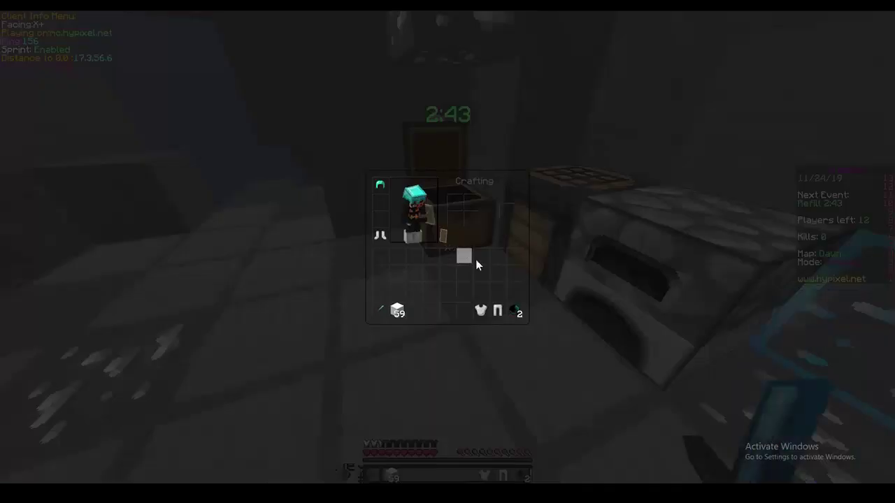
left_click(483, 309, "shift")
left_click(493, 309, "shift")
key("e")
Step: Climb out of the cave with the white blocks and place the first bridge block at the island's edge
key("2")
key("w")
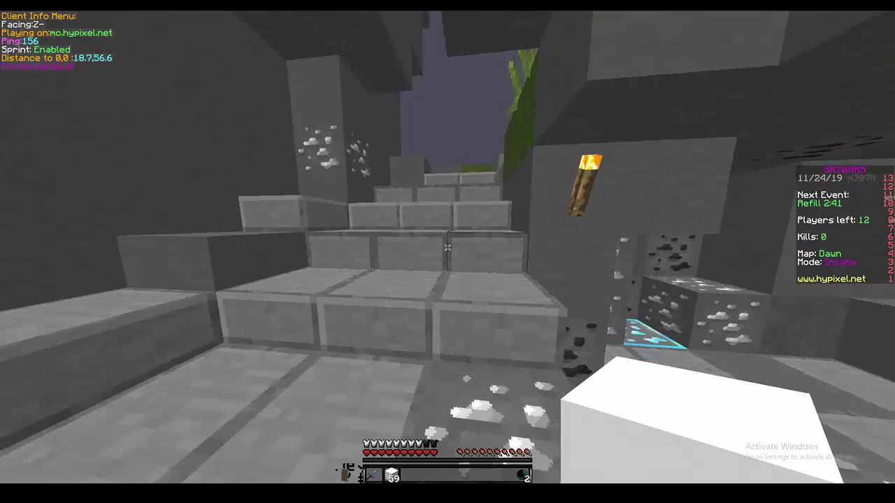
key("w")
key("space")
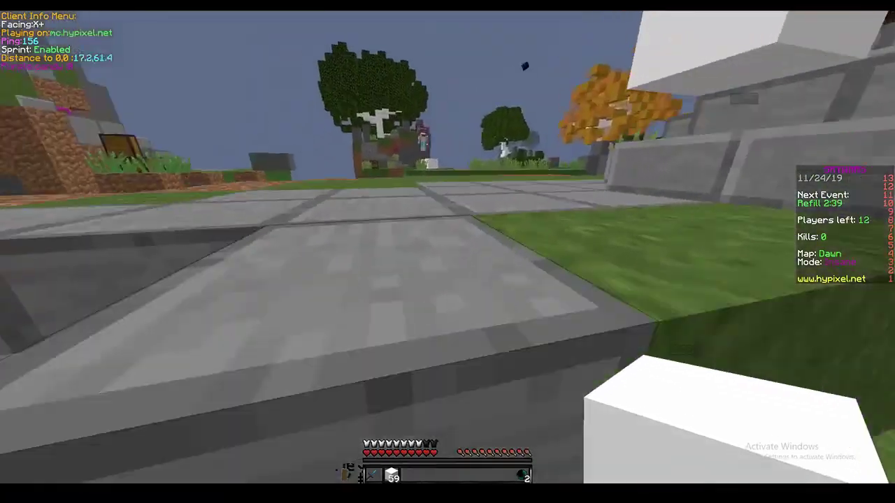
key("w")
key("space")
right_click(447, 247)
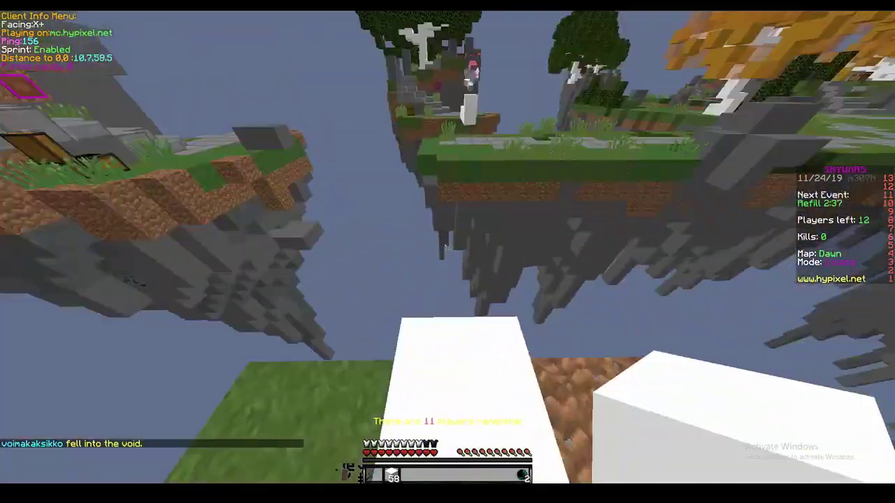
Step: Extend the bridge by three white blocks over the void, then back away onto the starting island
key("s")
right_click(447, 246)
right_click(447, 247)
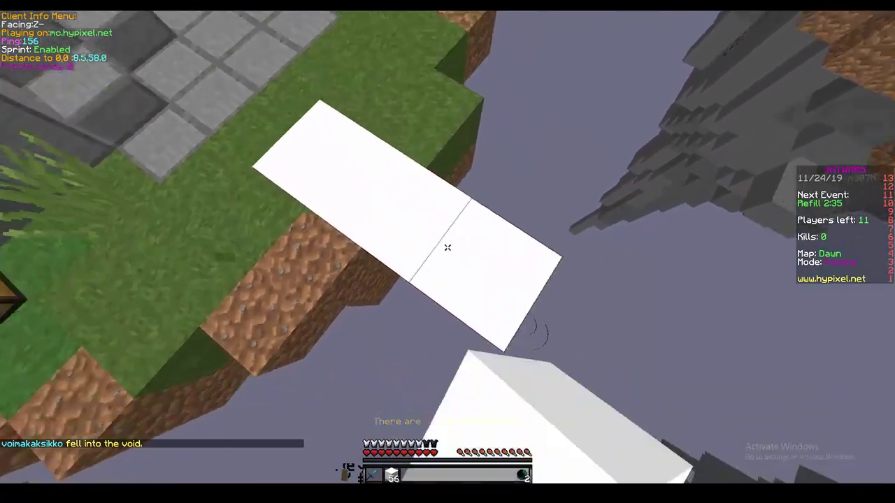
key("w")
right_click(448, 247)
key("s")
key("3")
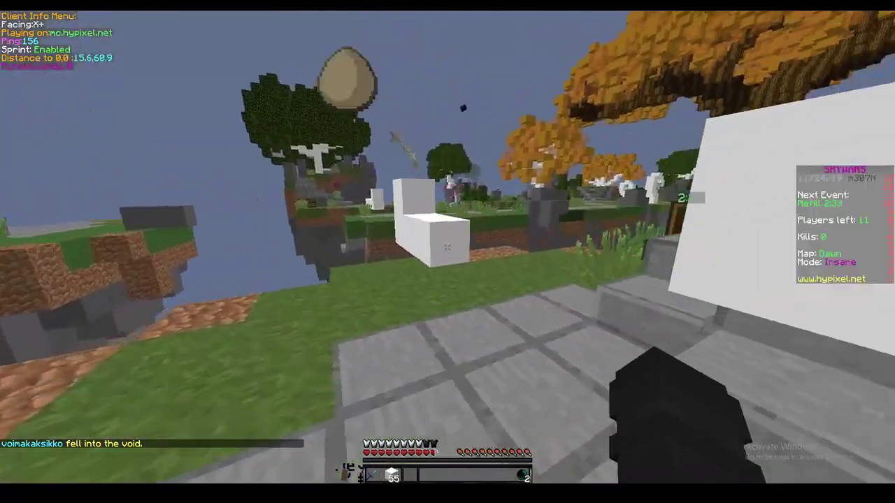
Step: Return to the end of the bridge and add two more white blocks
key("w")
key("2")
key("space")
key("space")
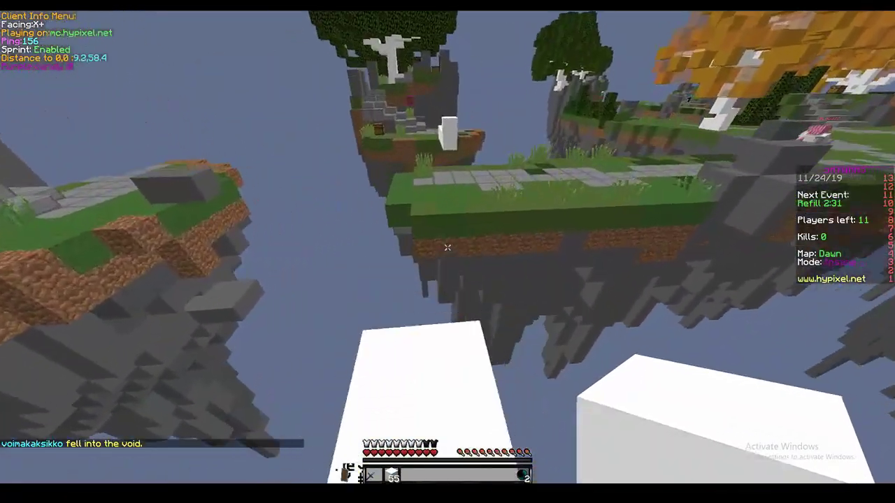
key("w")
right_click(447, 247)
right_click(447, 247)
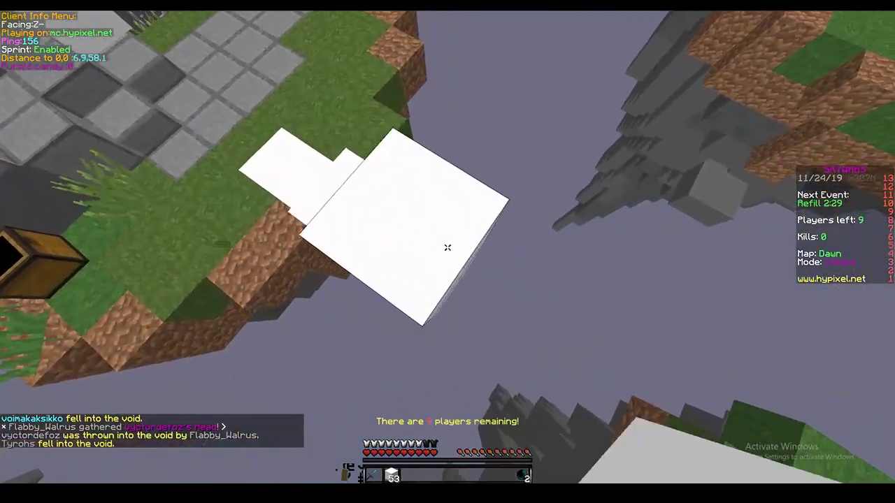
Step: Build the bridge upward as a staircase of six white blocks toward the central path
key("s")
key("space")
right_click(448, 247)
right_click(448, 248)
right_click(447, 247)
key("space")
right_click(448, 248)
right_click(447, 248)
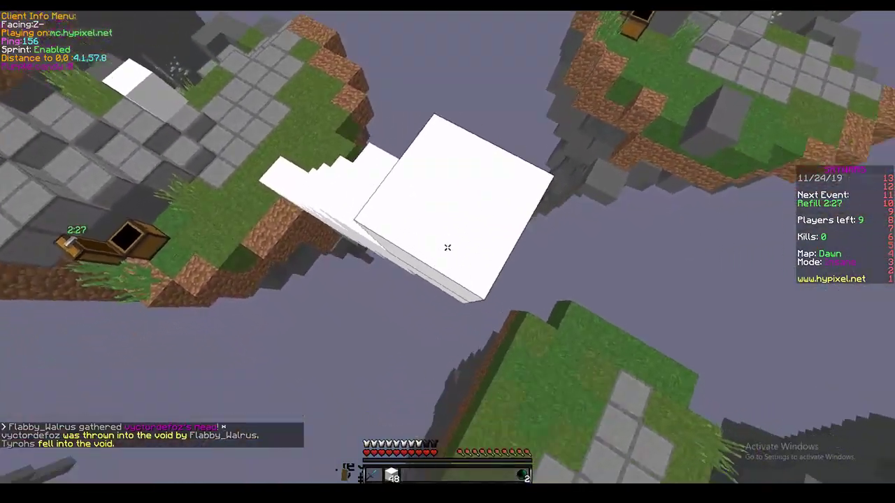
key("w")
key("space")
right_click(448, 247)
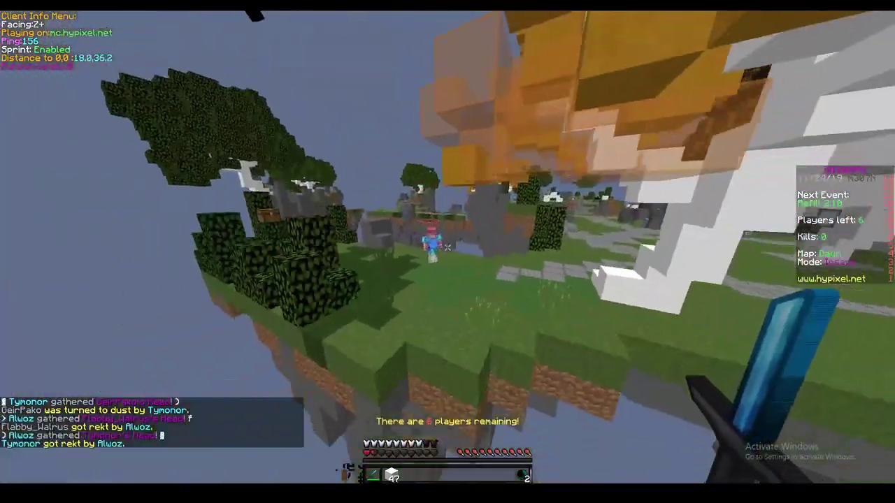
Step: Throw both ender pearls to get away, switching back to the diamond sword after each throw
key("9")
right_click(447, 248)
key("1")
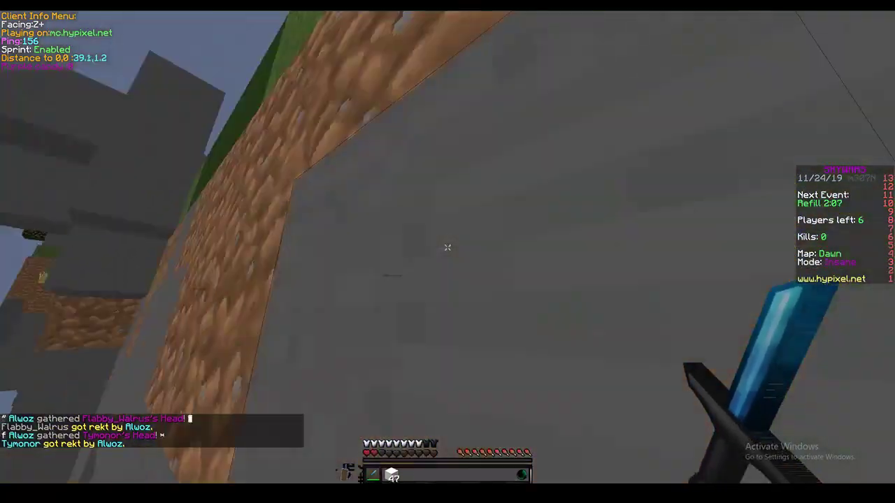
key("9")
right_click(448, 249)
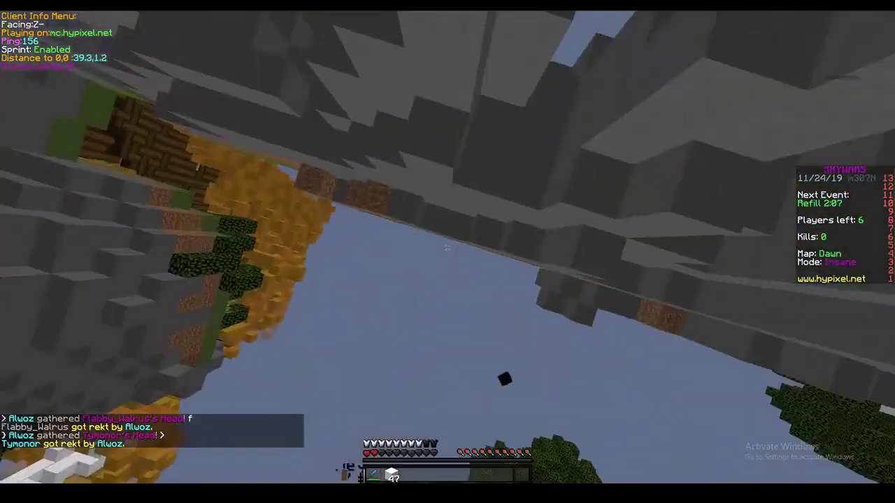
key("1")
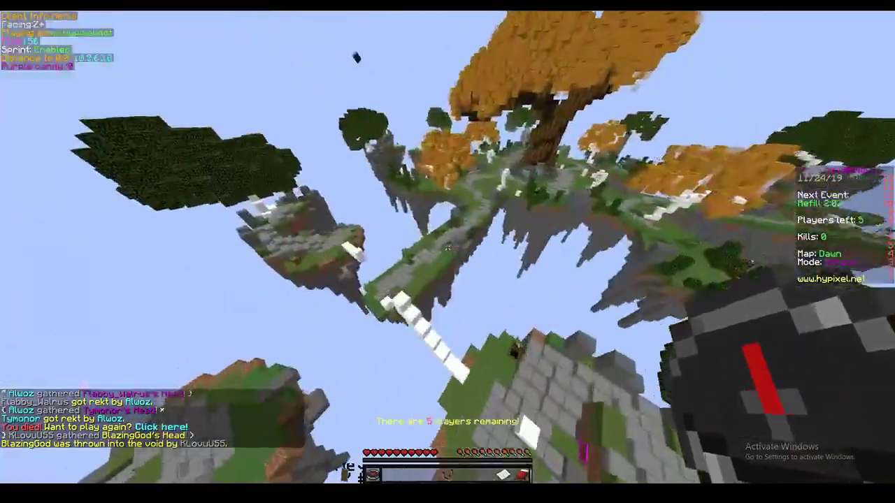
key("w")
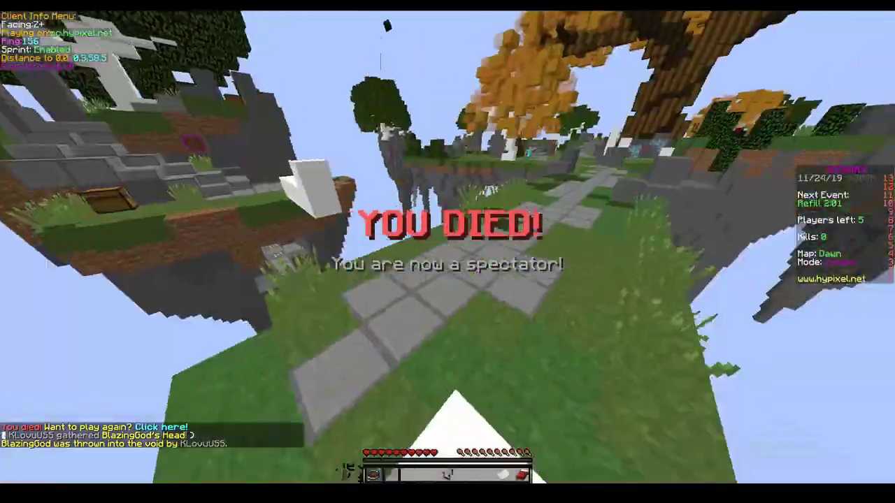
key("w")
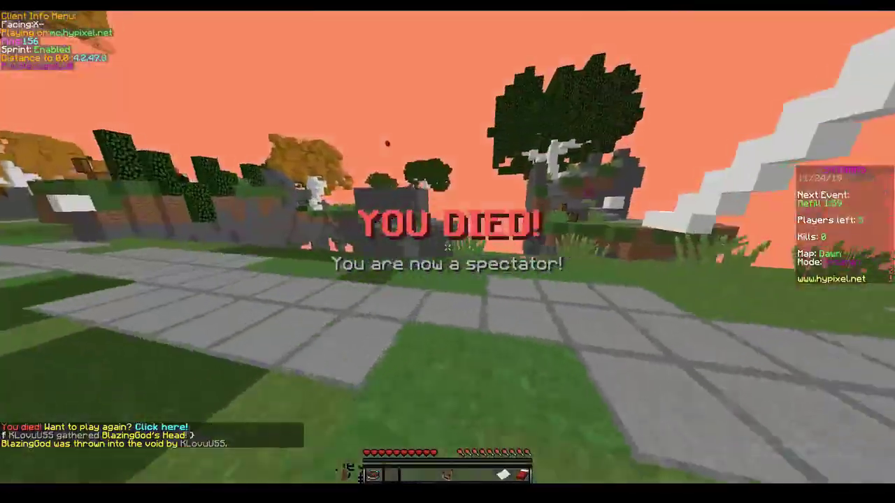
key("w")
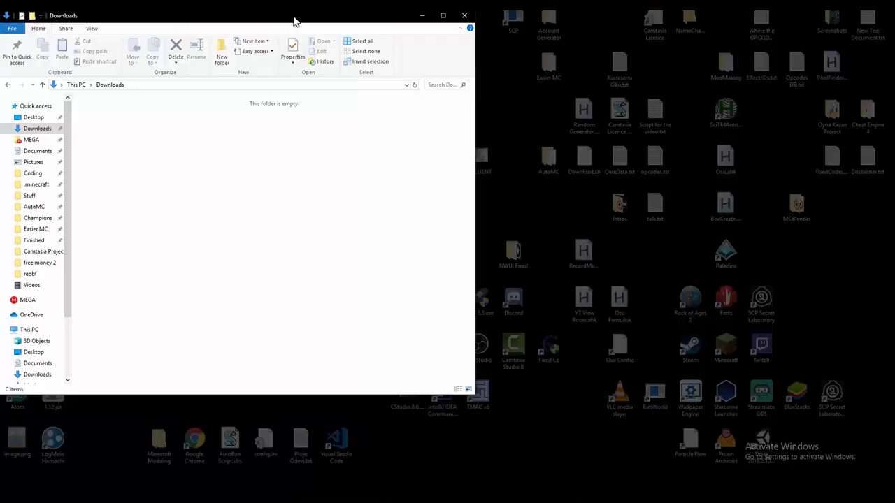
Step: Arrange the Downloads folder window on half of the desktop, side by side with Discord
left_click_drag(294, 20, 2, 147)
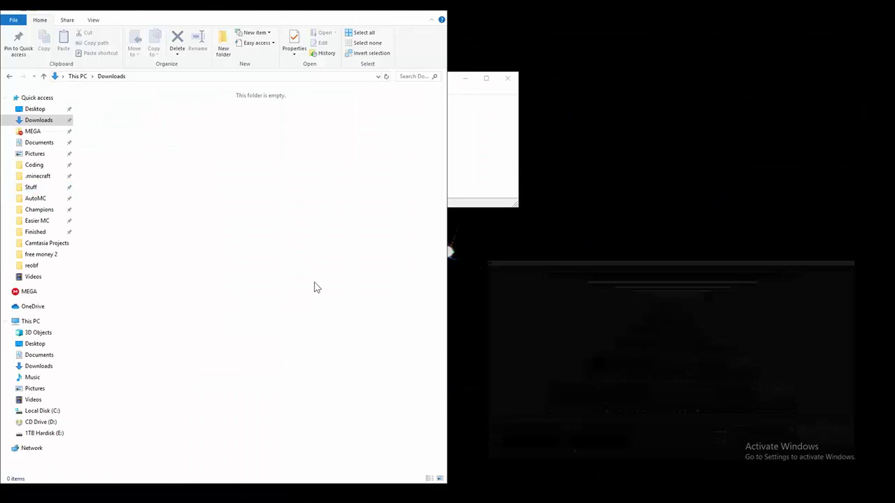
key("Escape")
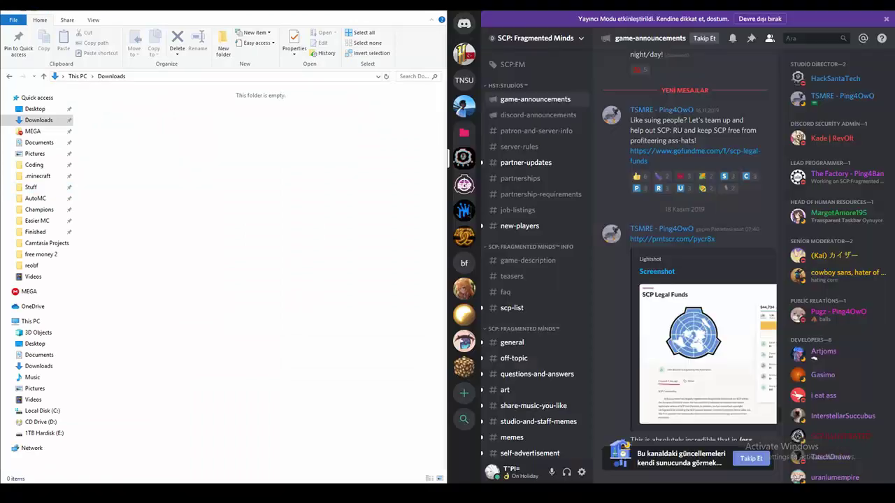
Step: Open the client_downloads channel of An Unnecessary Server in Discord and dismiss the streamer mode notice
left_click(463, 366)
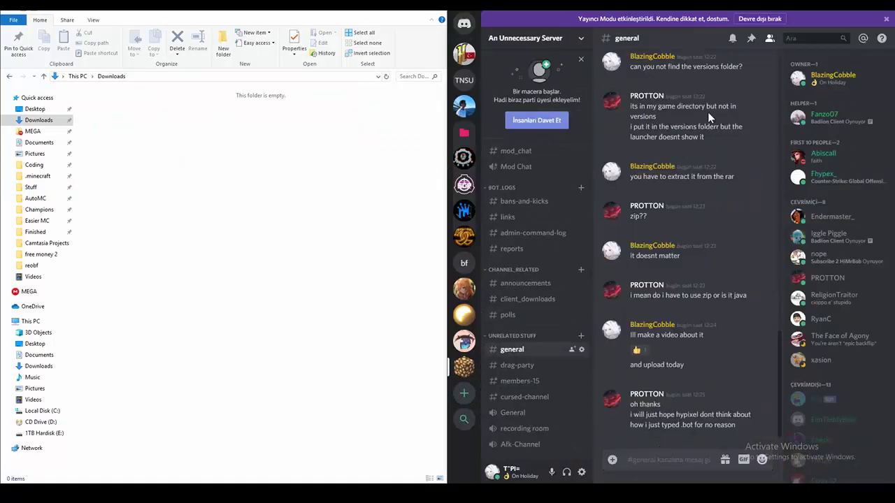
left_click(886, 18)
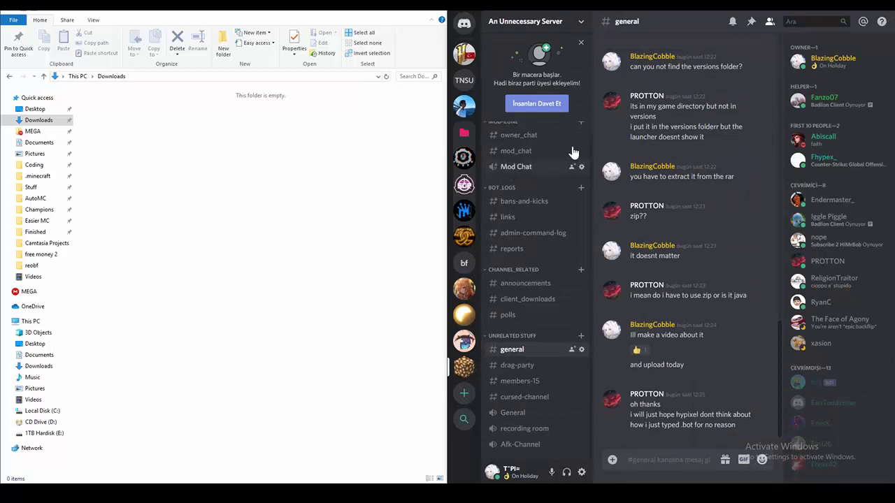
left_click(516, 299)
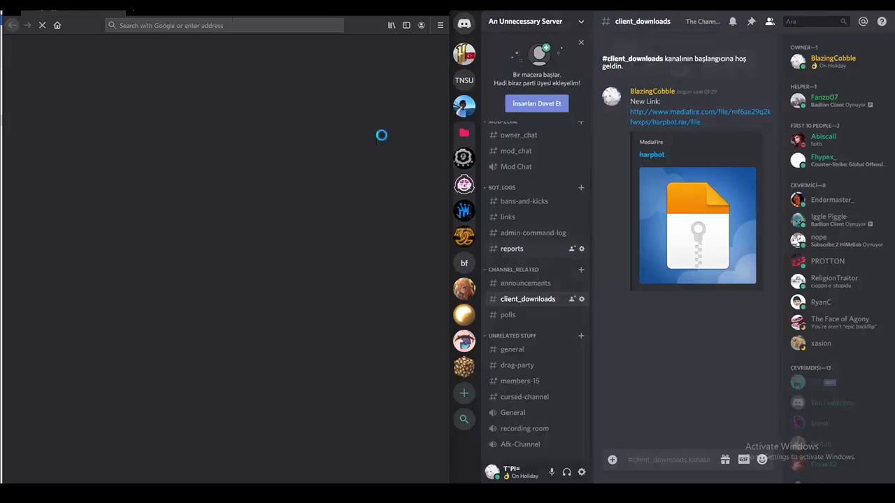
Step: Download harpbot.rar from its MediaFire page in the enlarged browser window and check it in the download list
left_click(416, 13)
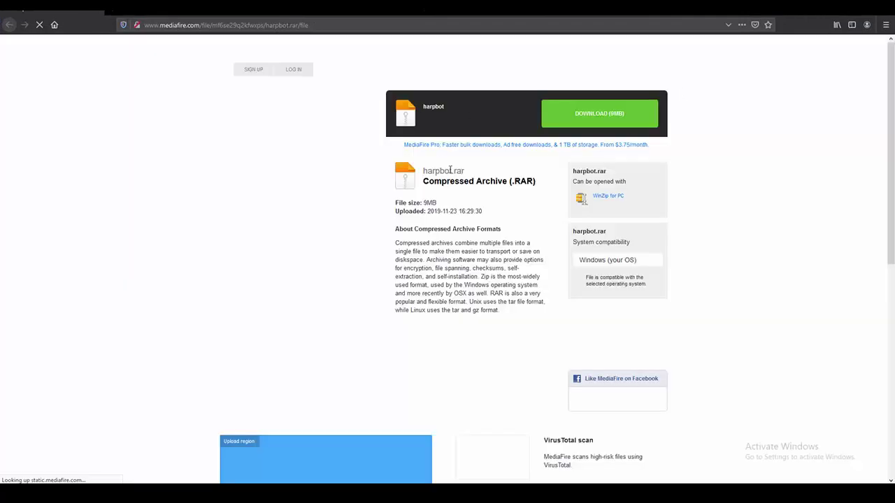
left_click(613, 122)
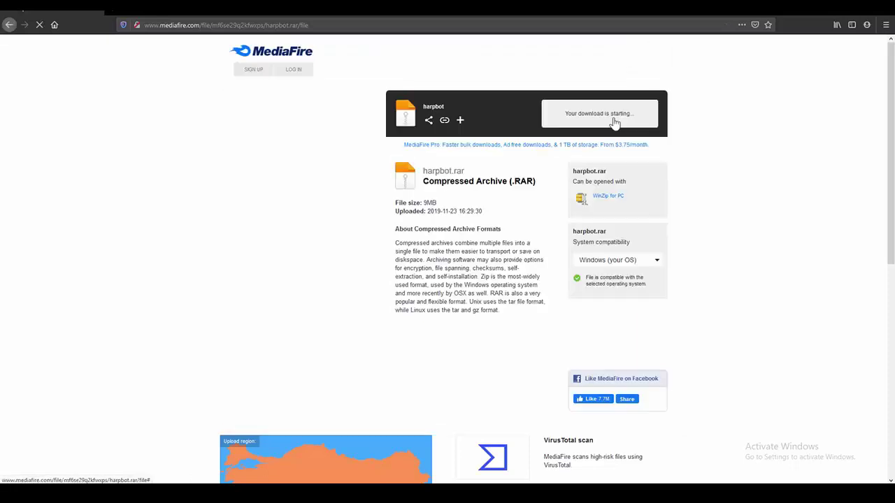
left_click(483, 297)
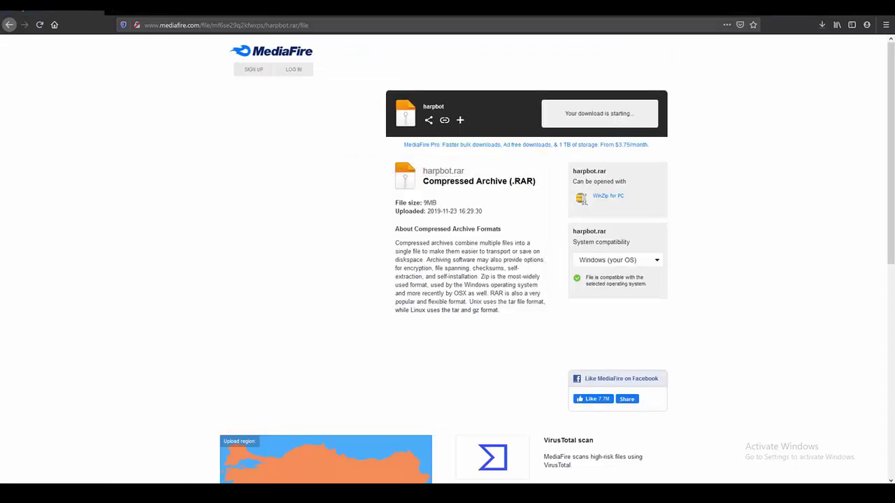
mouse_move(281, 448)
left_click(333, 423)
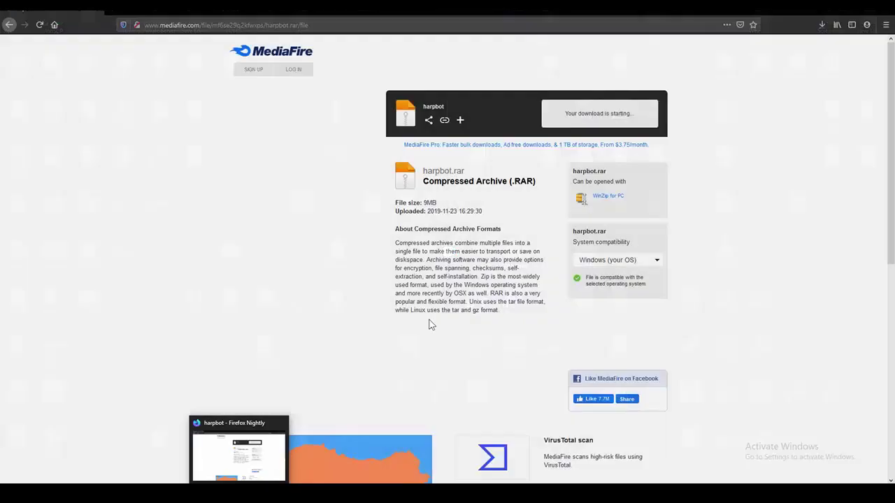
left_click(821, 25)
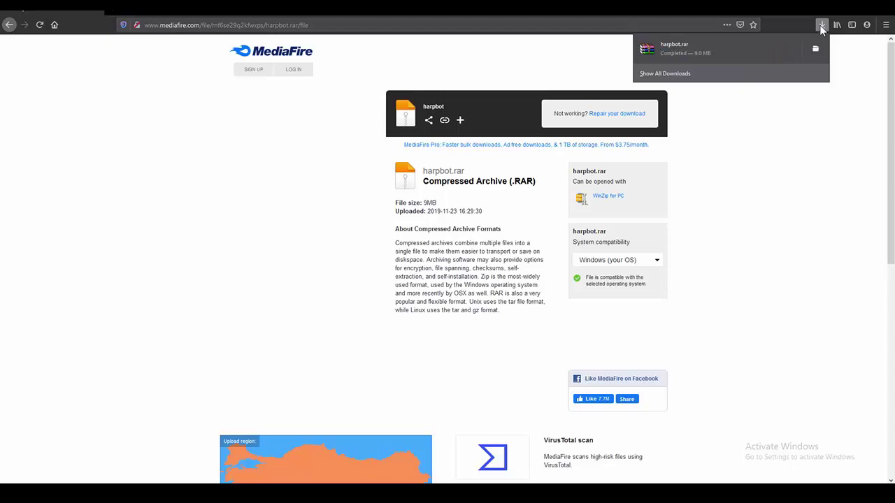
left_click(821, 29)
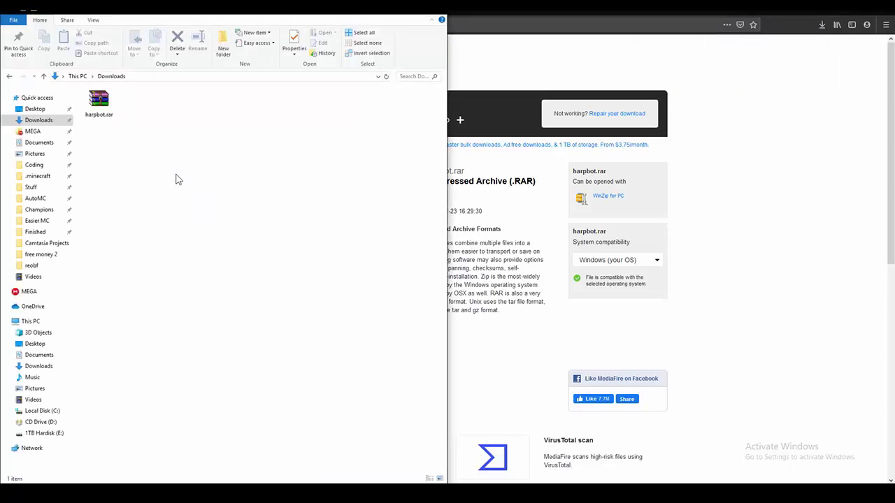
Step: Open the WinRAR extraction path and options for harpbot.rar in the Downloads folder
left_click(100, 102)
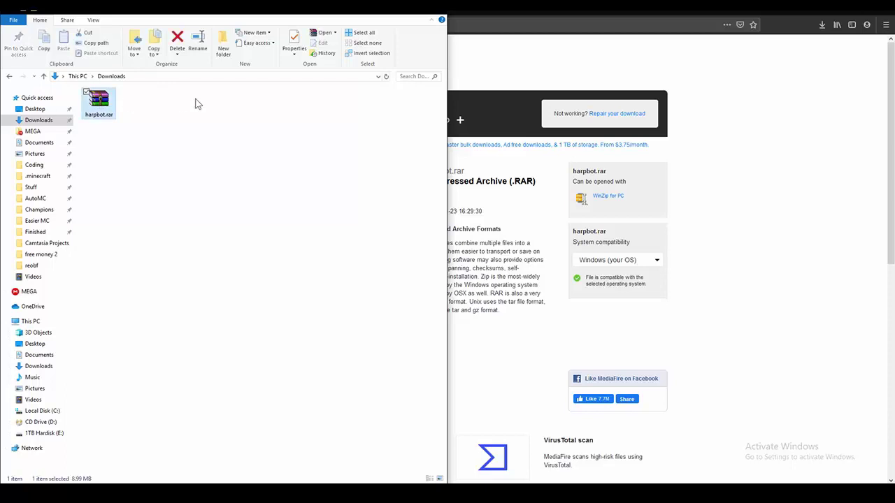
right_click(113, 98)
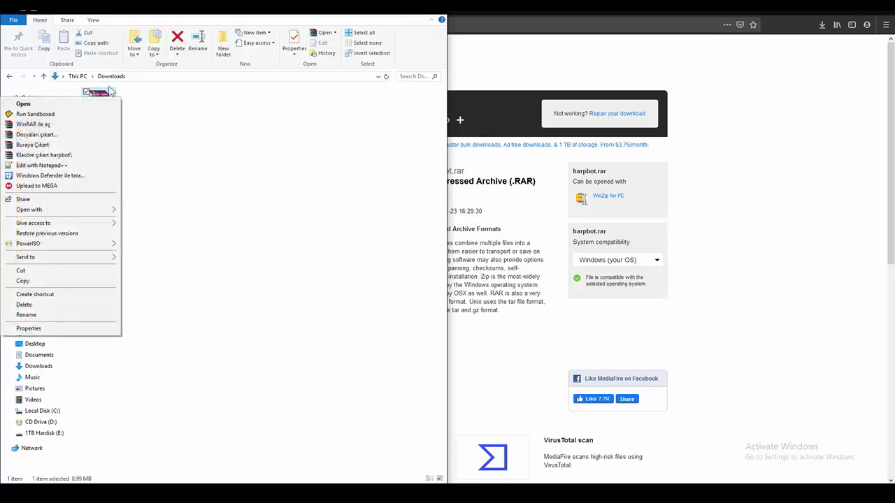
left_click(54, 134)
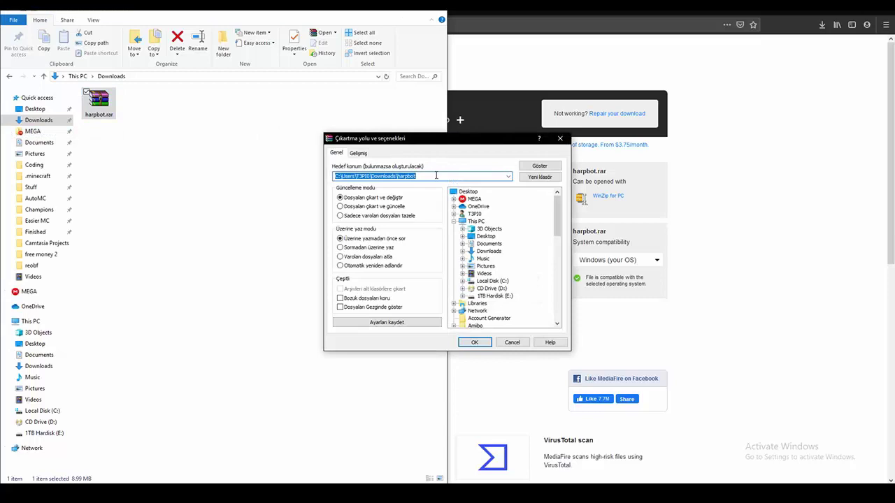
Step: Extract the archive to %appdata%/.minecraft/versions, replacing all files that already exist there
left_click(436, 176)
key("ctrl+a")
key("BackSpace")
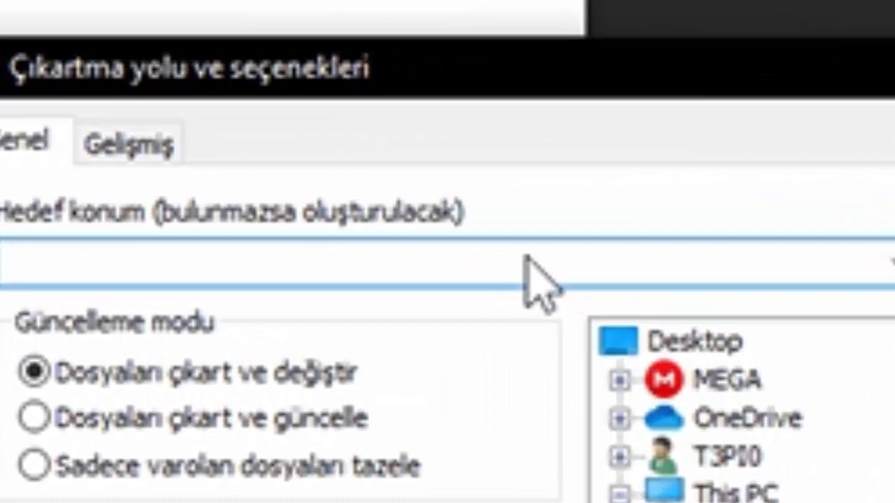
type("%")
type("s")
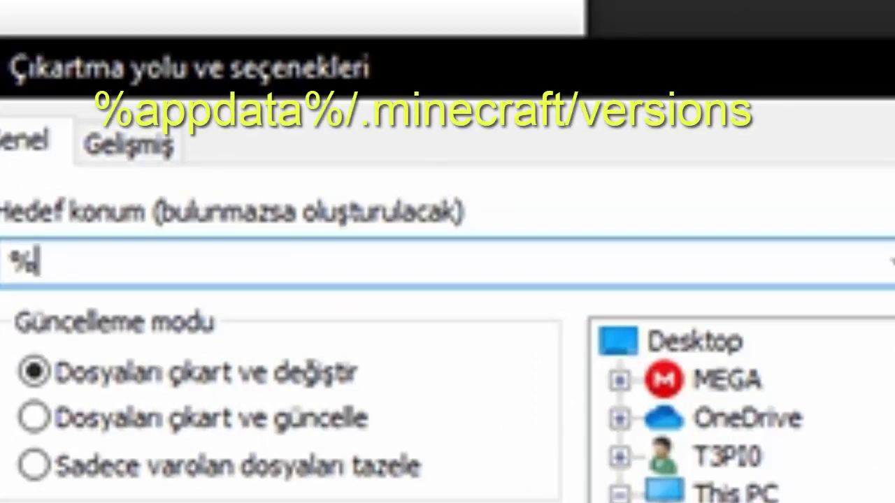
type("p")
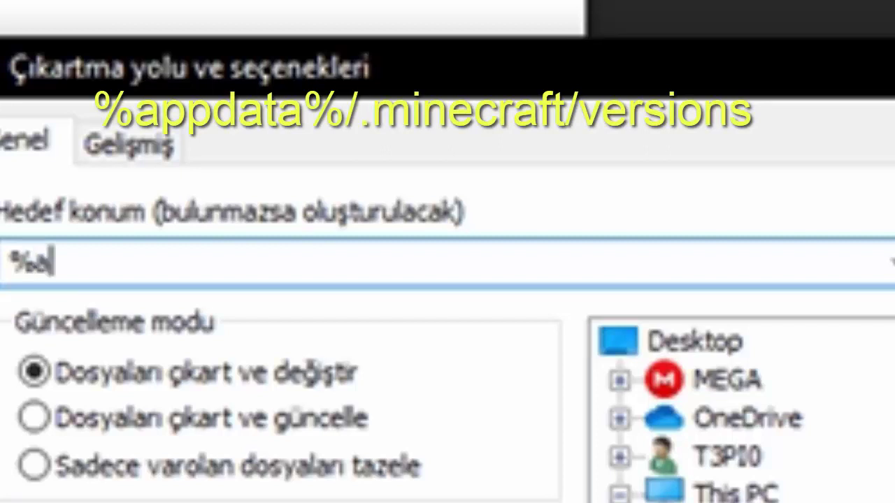
type("ppdata")
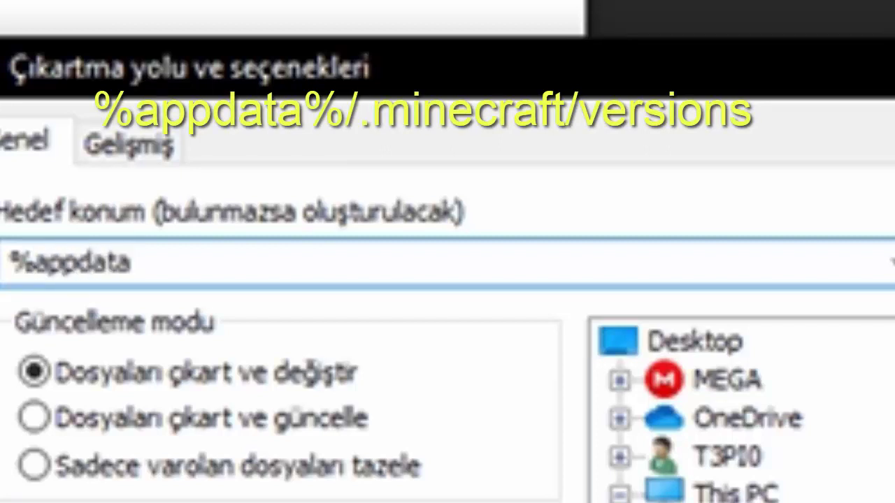
type("%")
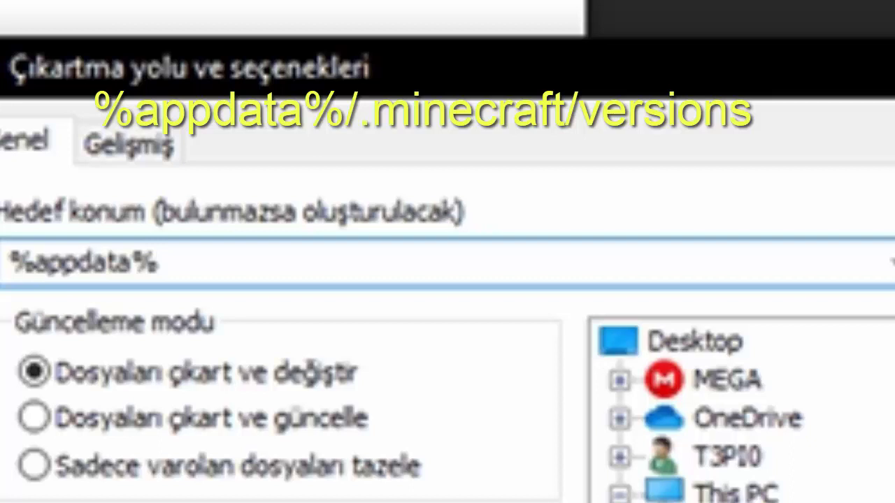
type("/.mi")
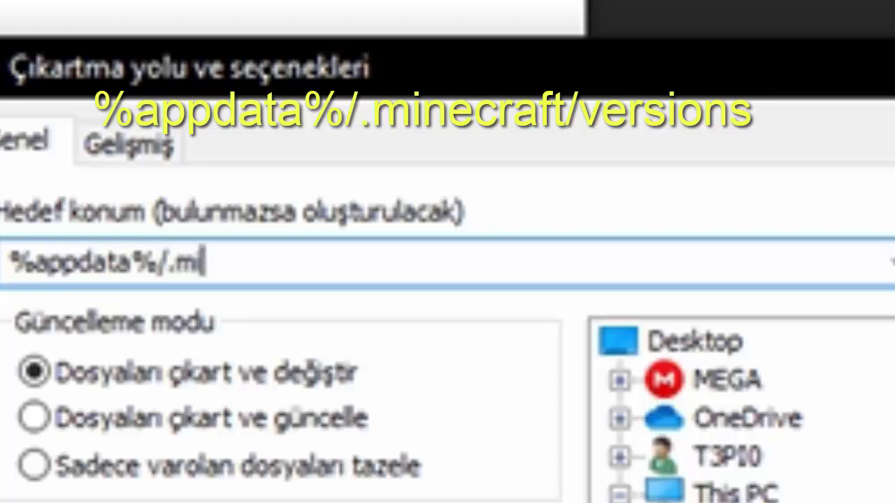
type("necraft")
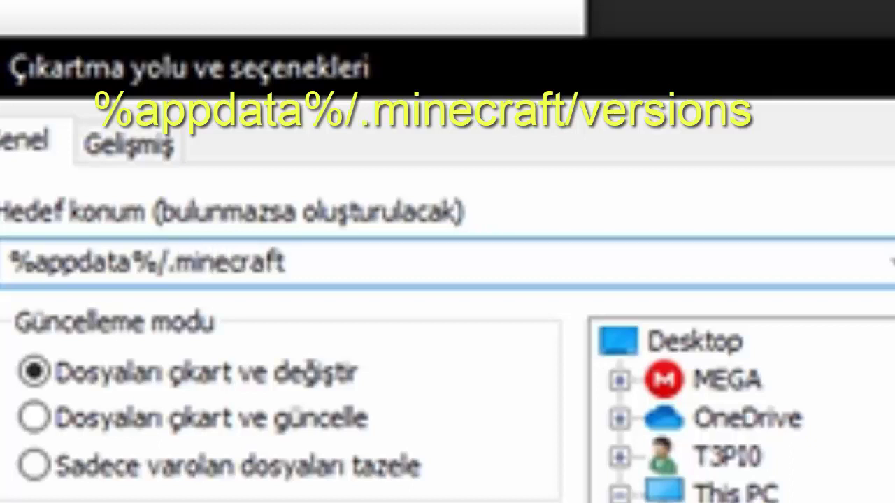
type(".")
key("BackSpace")
type("/")
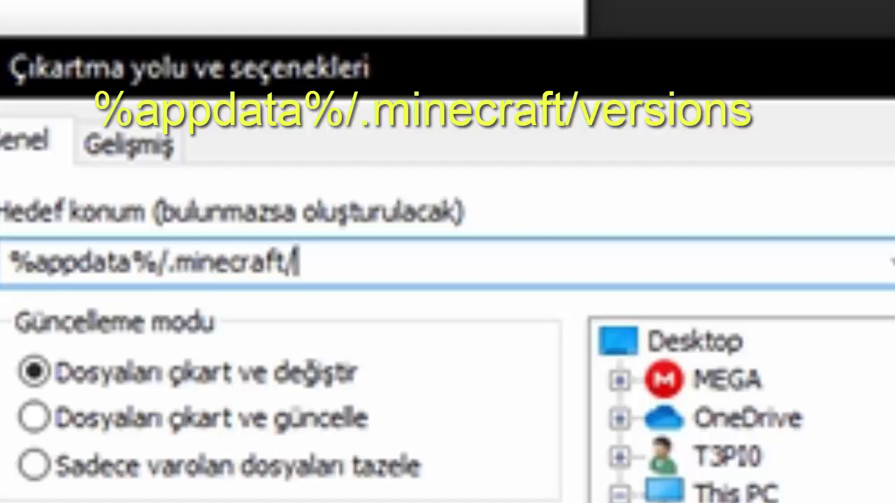
type("versions")
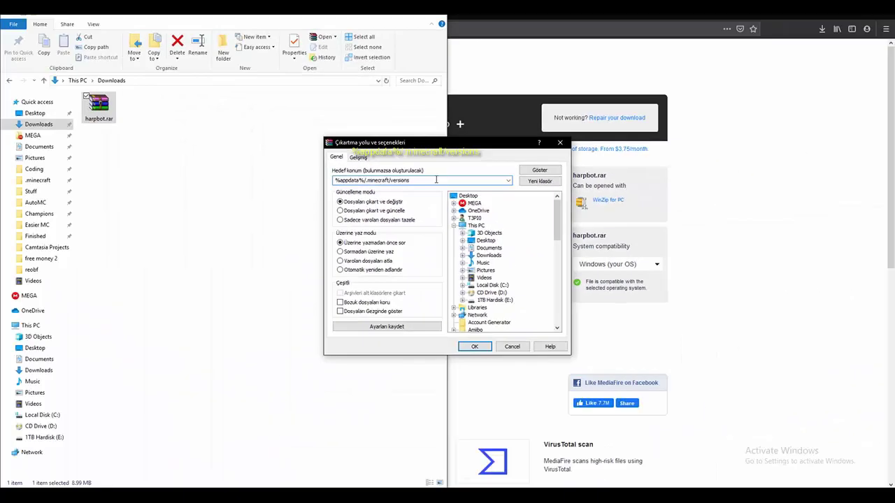
key("Return")
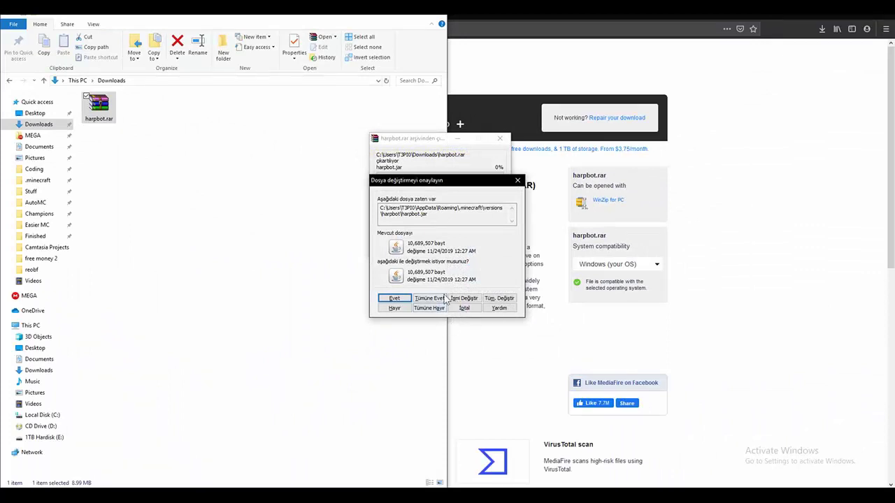
left_click(432, 299)
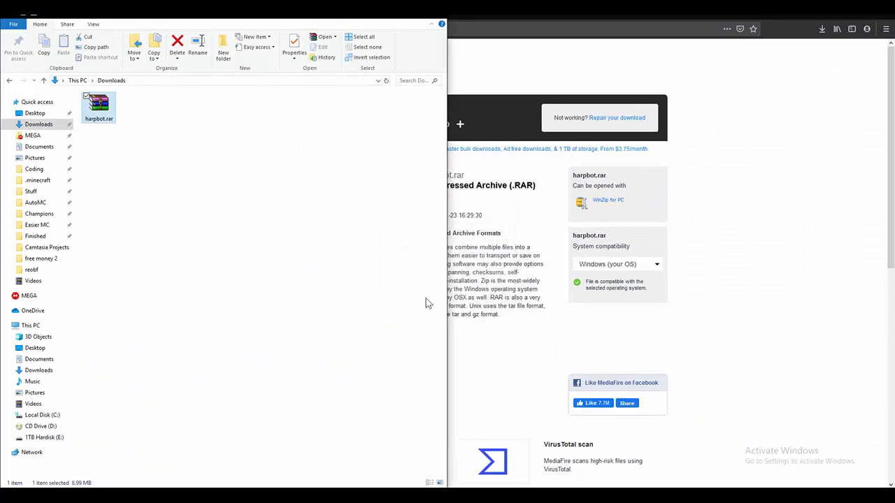
Step: Put the Downloads window away and switch to Minecraft Launcher, showing the list of Java Edition installations
left_click(438, 15)
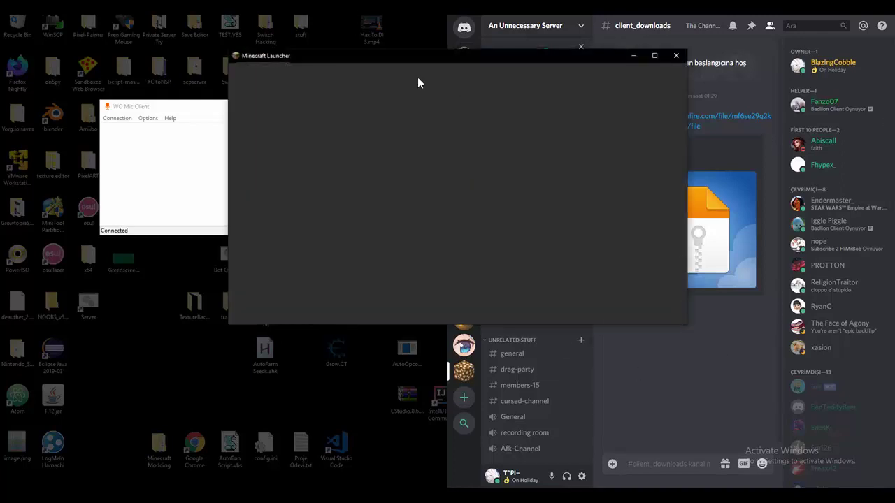
left_click(369, 92)
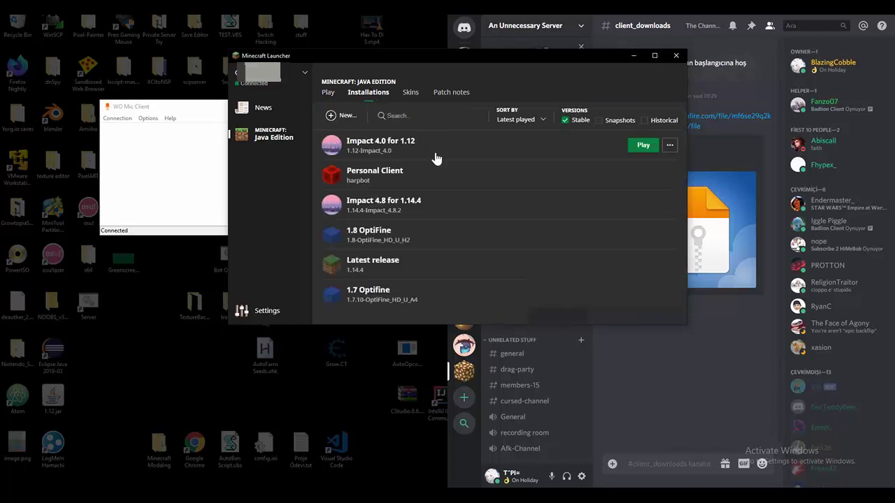
left_click(670, 175)
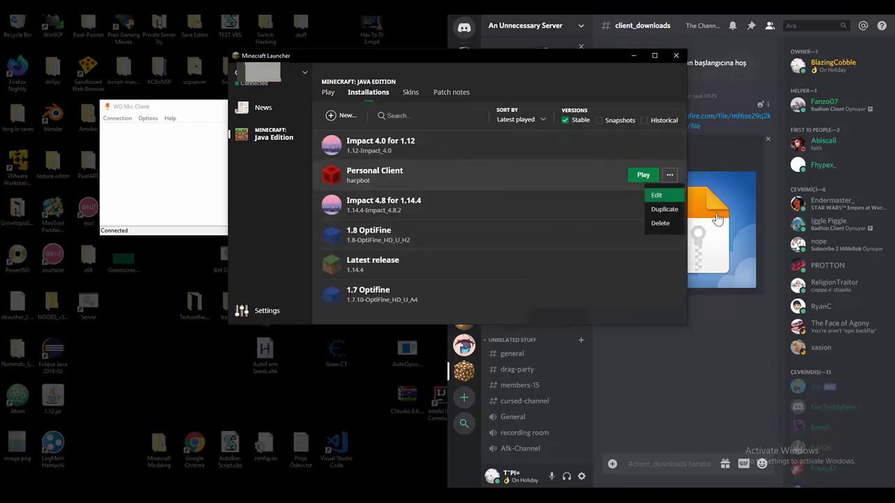
left_click(657, 197)
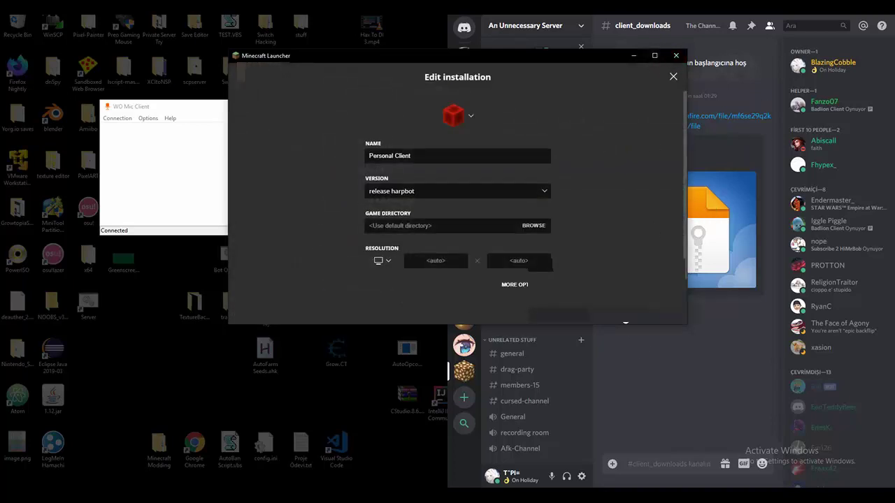
left_click(673, 76)
Step: Create a new installation named HarpBot with the version release harpbot and save it
left_click(334, 118)
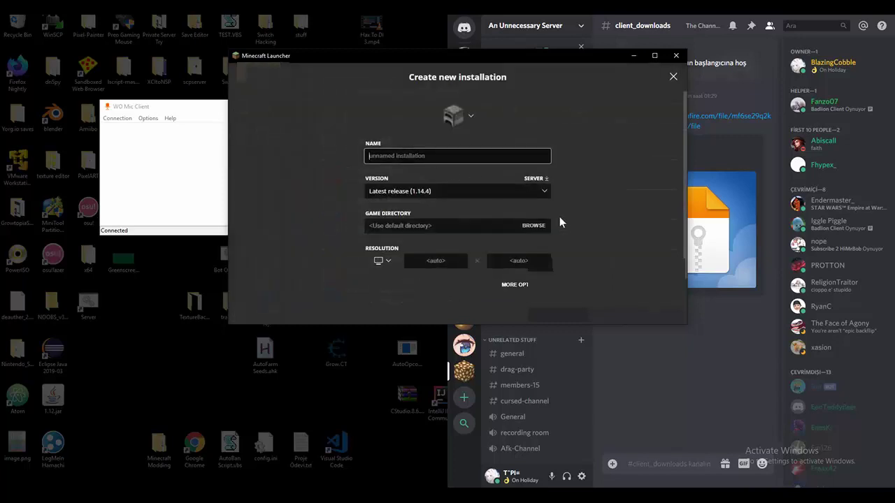
left_click(447, 191)
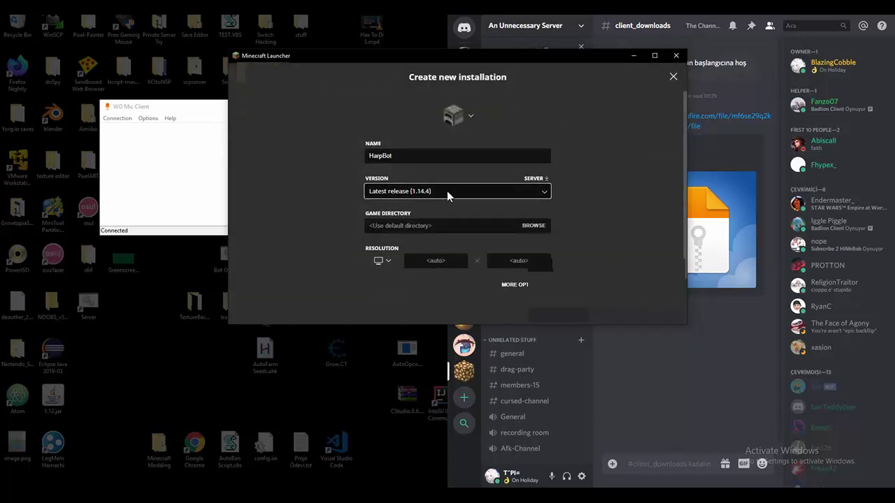
scroll(451, 145, "down", 5)
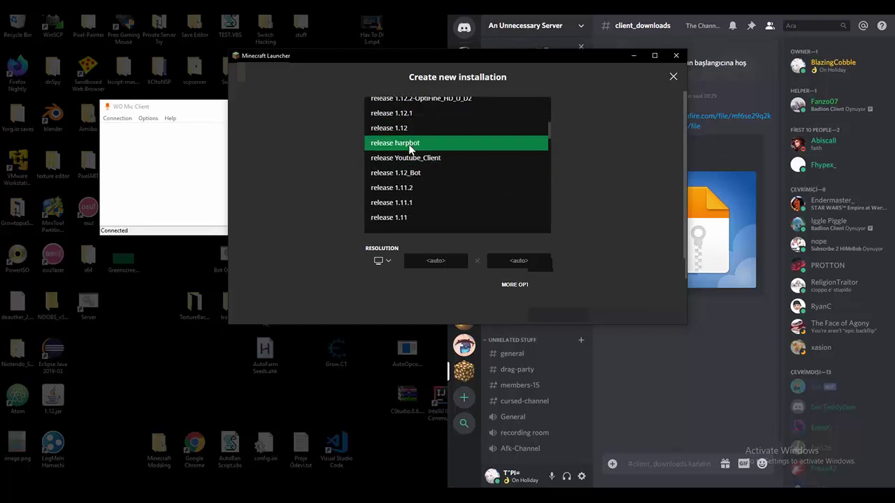
left_click(428, 143)
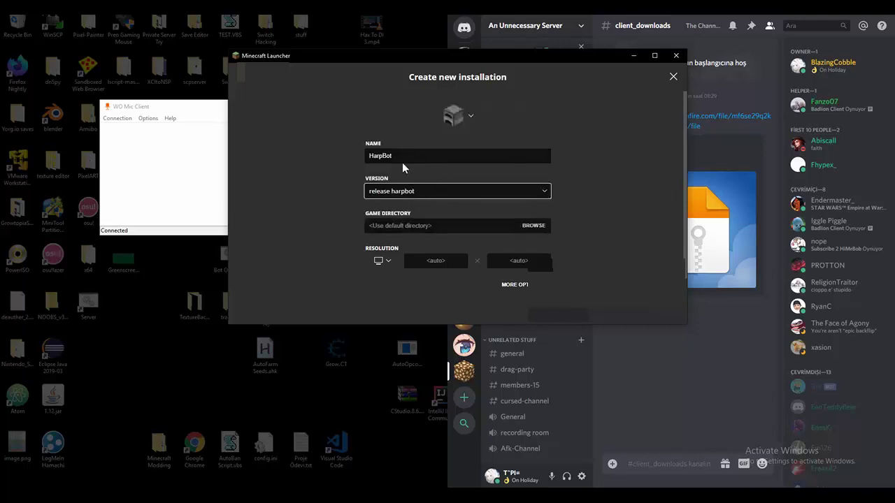
left_click(656, 311)
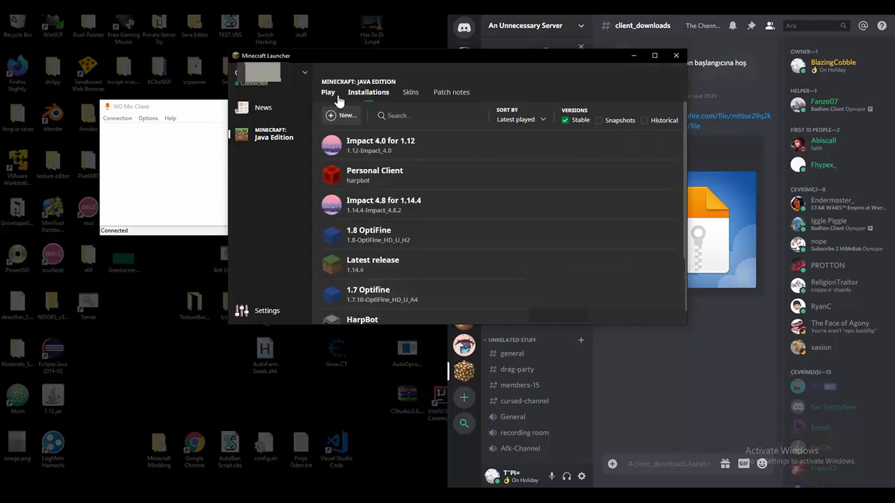
Step: Choose the HarpBot installation for play and launch the game
left_click(333, 95)
left_click(395, 311)
scroll(367, 230, "down", 3)
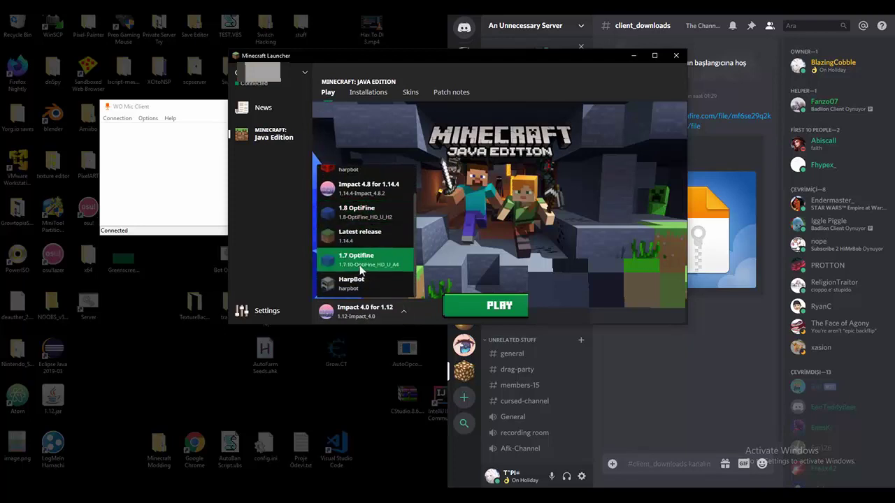
left_click(361, 285)
left_click(493, 308)
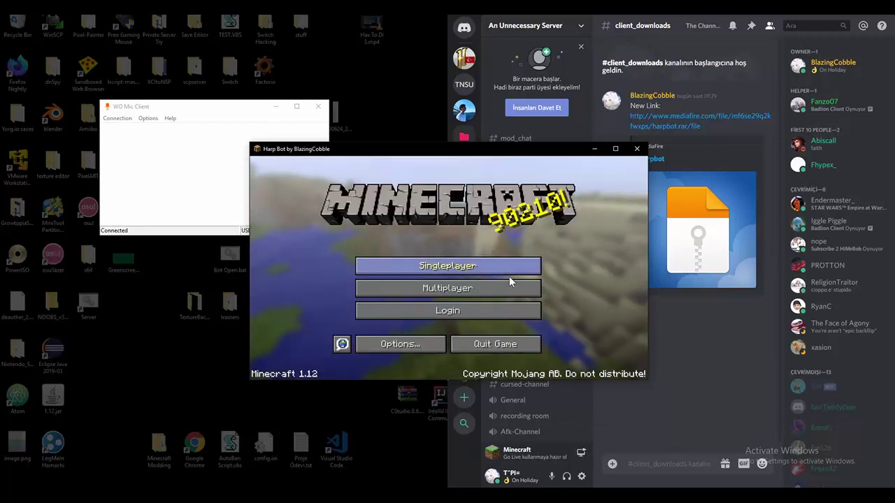
Step: Join the second server in the multiplayer list and maximize the game window
left_click(493, 288)
left_click(417, 239)
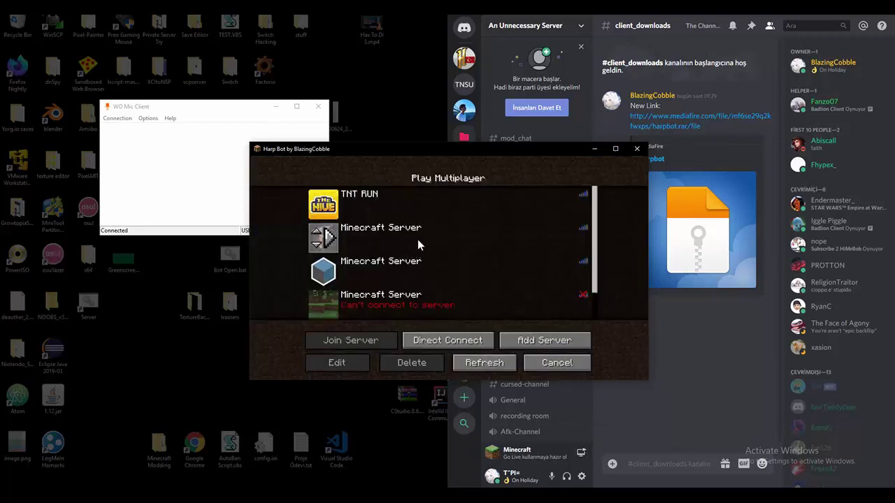
double_click(418, 239)
left_click(615, 148)
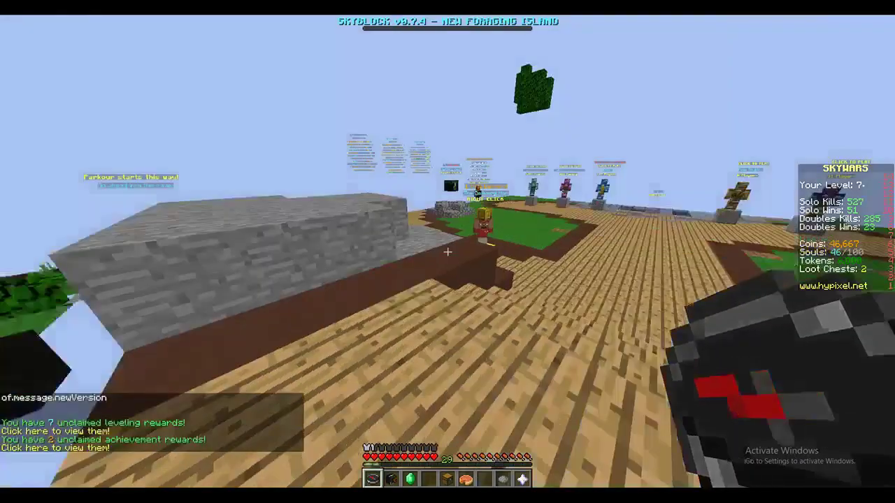
Step: Switch to the empty fourth hotbar slot and run and jump around the SkyWars lobby over the stones and bushes
scroll(448, 252, "down", 3)
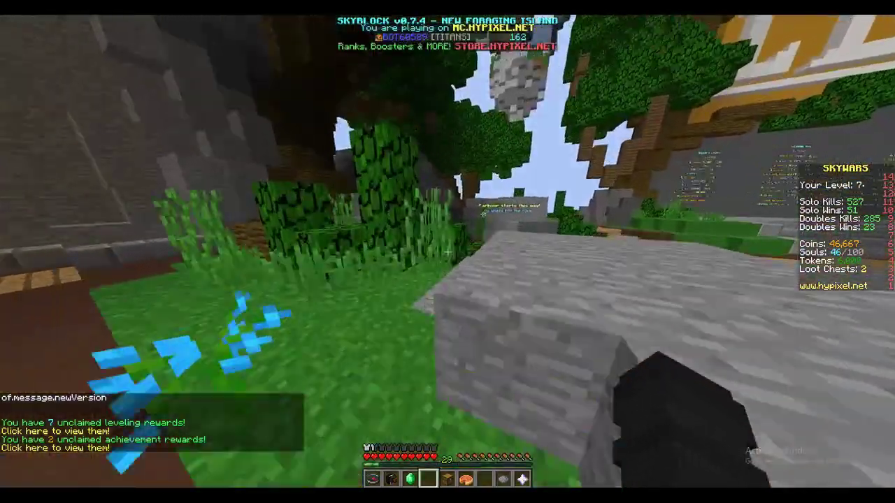
key("w")
key("space")
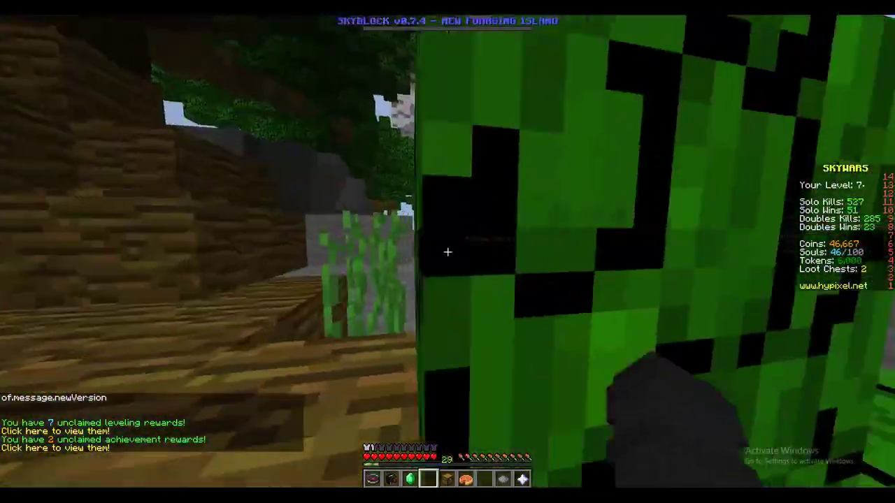
key("w")
key("space")
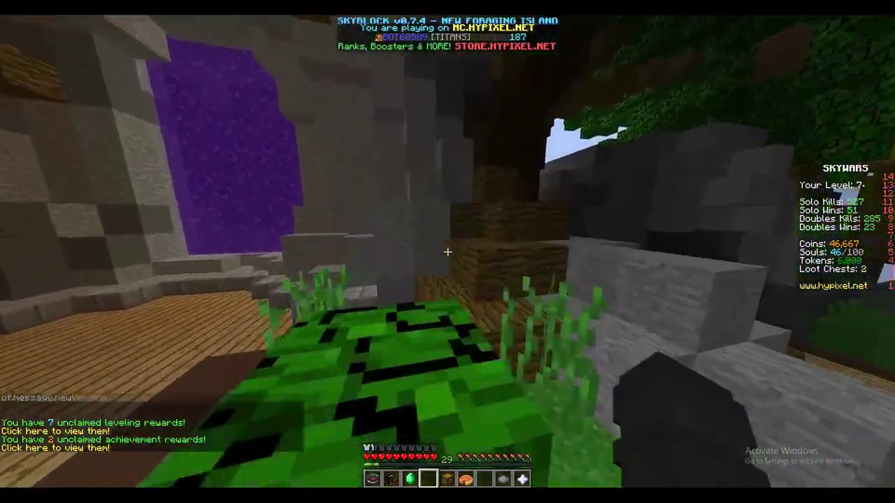
key("w")
key("space")
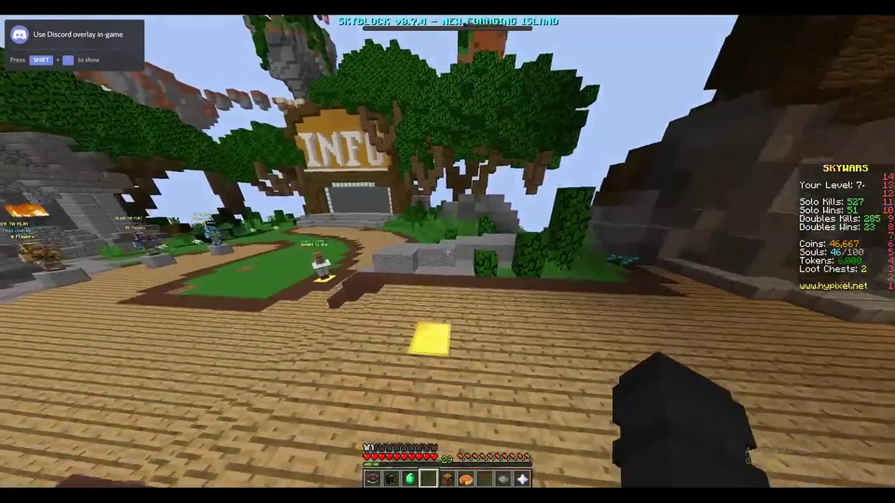
key("w")
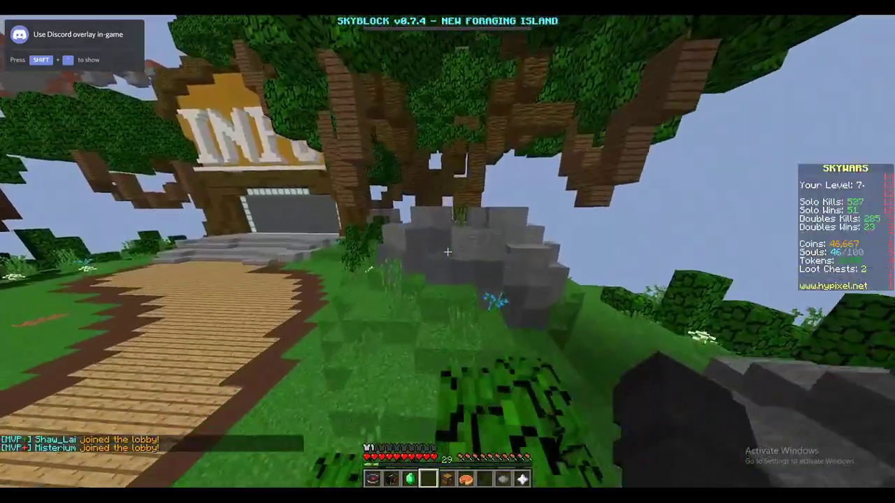
Step: Enter the SkyBlock game with the command /play sb and walk up the cobblestone stairs to the island's grass area with chests
type("w/play sb")
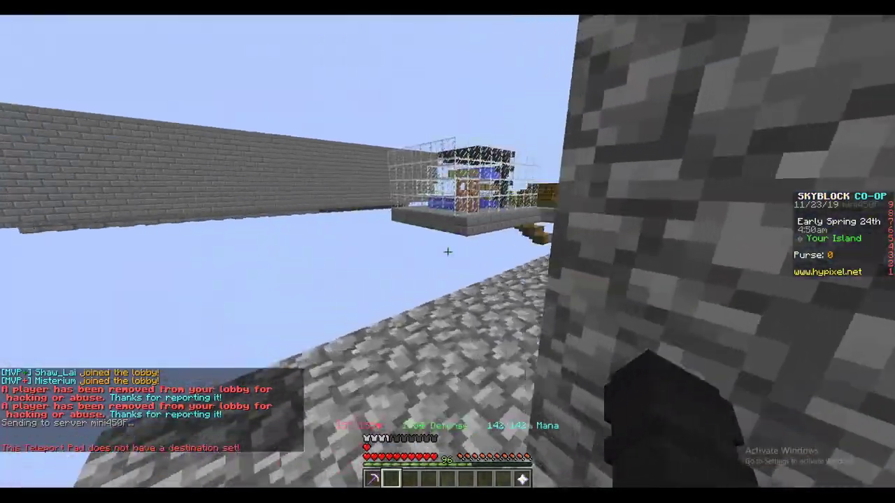
key("w")
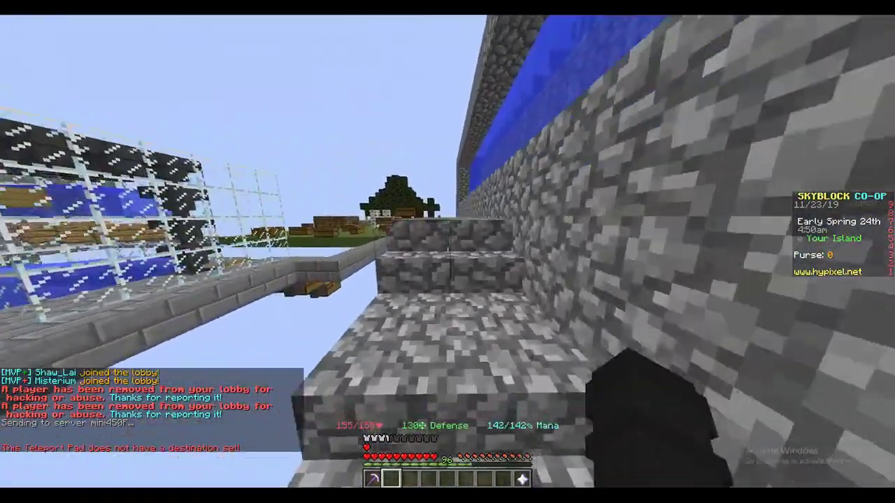
key("w")
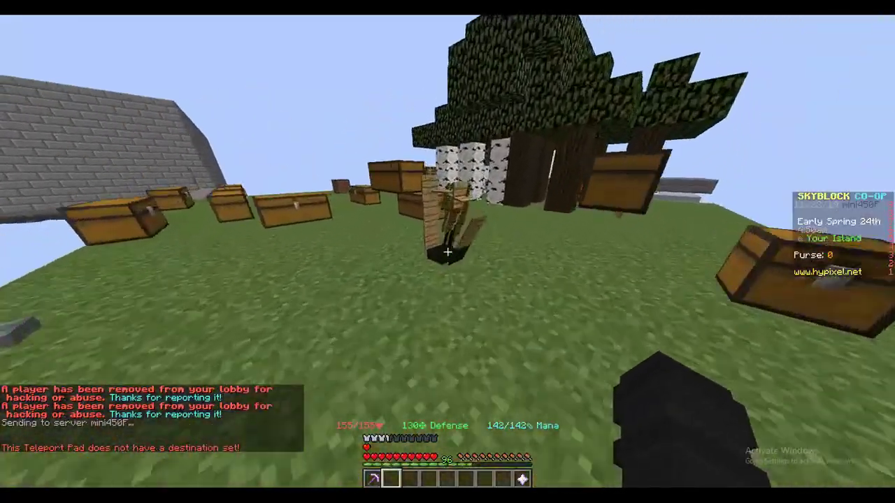
Step: Walk up to the harp on the grass and check the songs offered in its Melody menu
key("w")
right_click(447, 252)
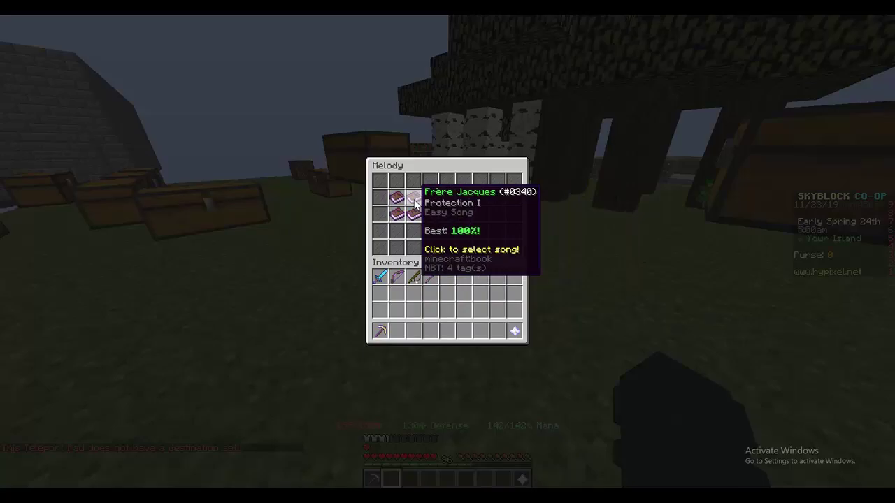
key("Escape")
Step: Enable the harp bot with the chat command .bot and start the song Greensleeves from the harp's Melody menu
type("t")
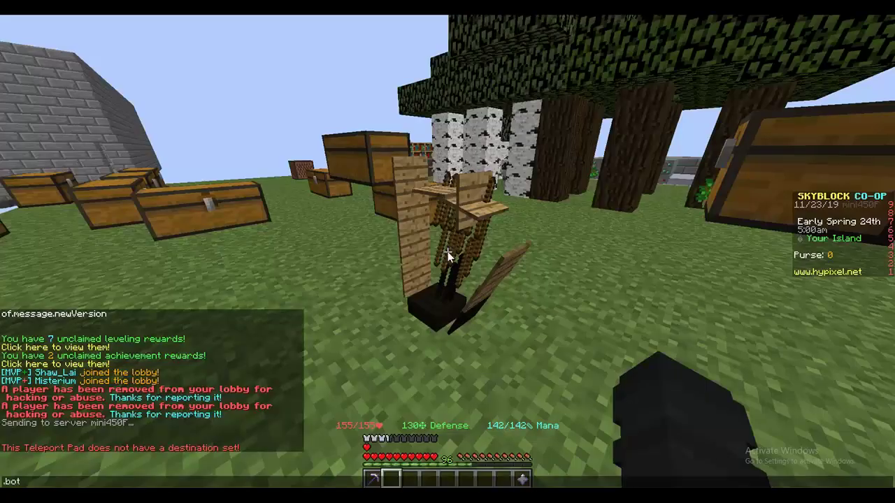
type(".bot")
key("Return")
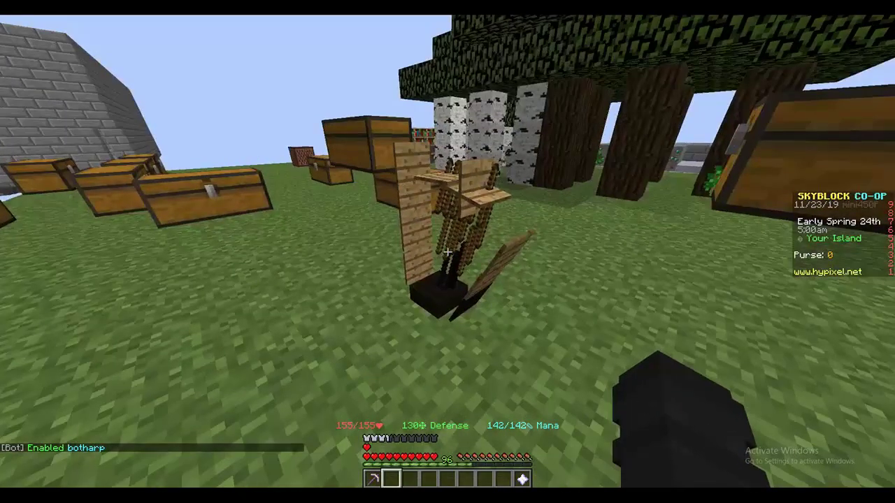
right_click(447, 252)
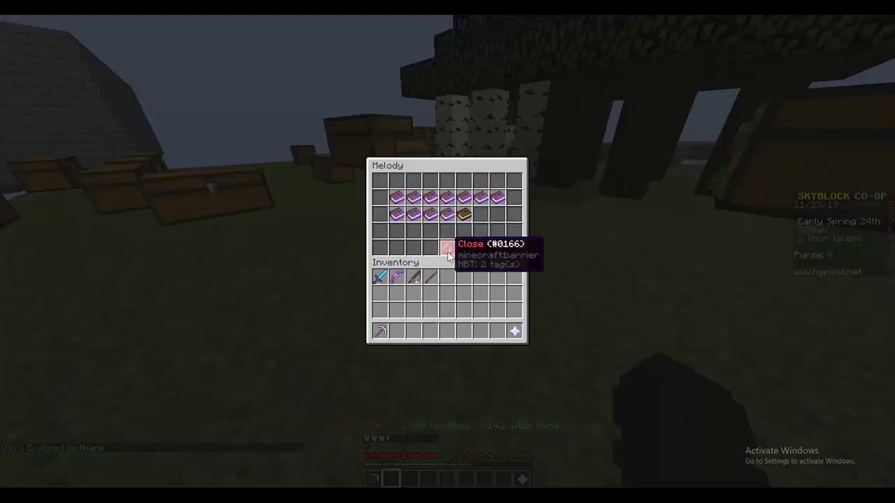
left_click(480, 199)
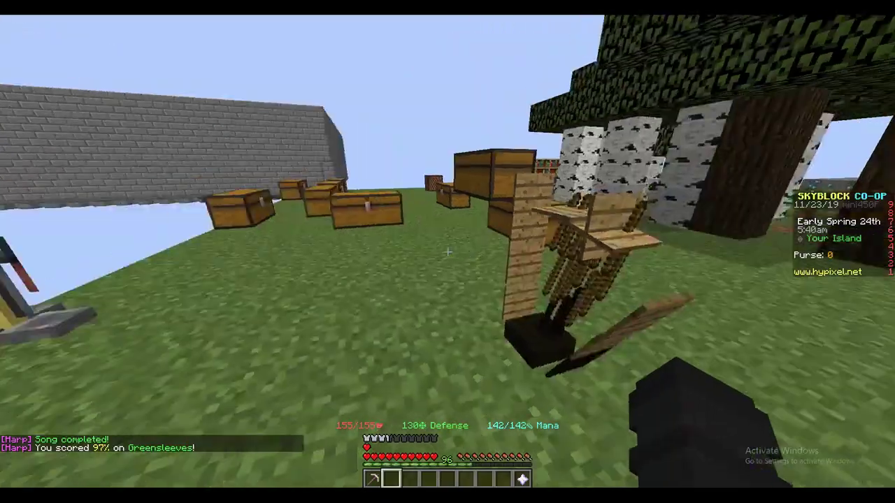
key("w")
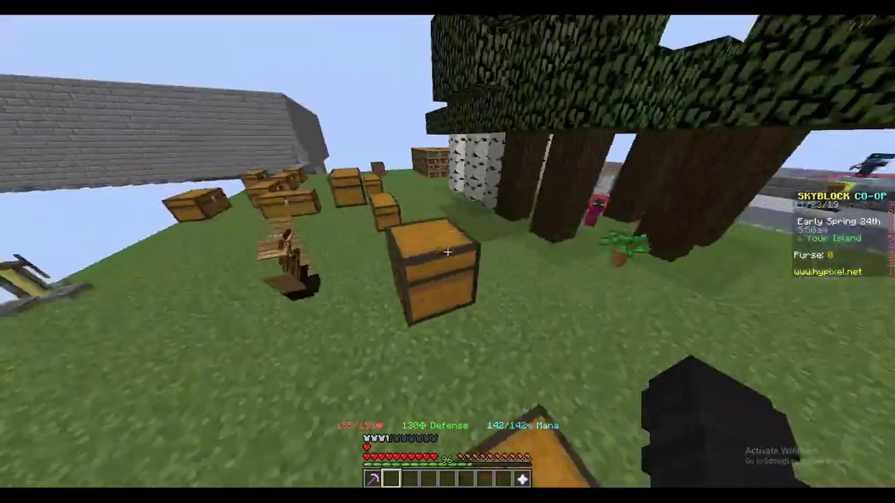
key("w")
key("space")
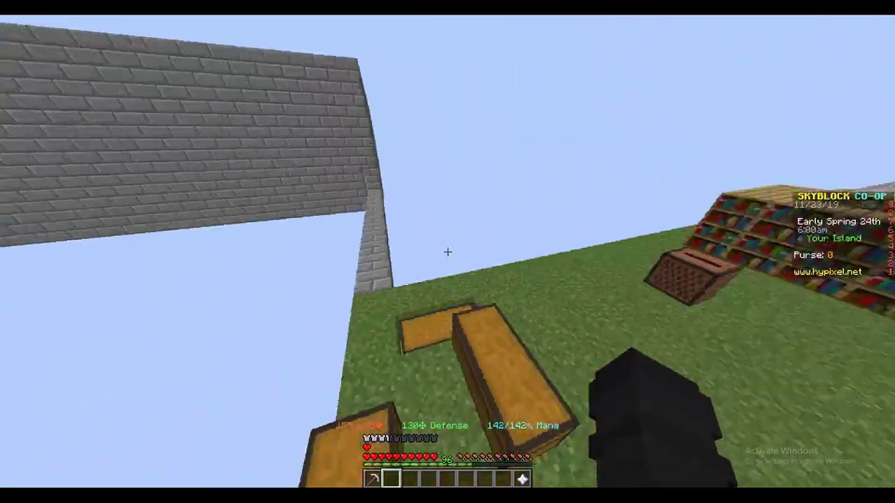
key("w")
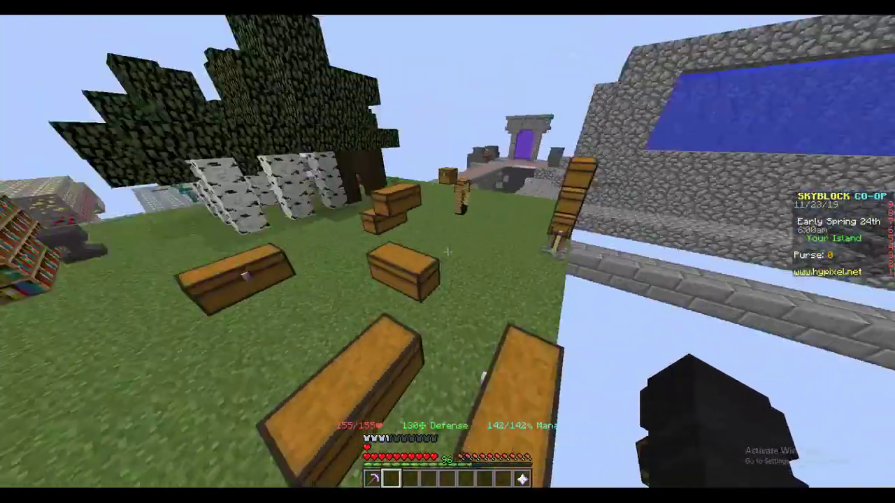
key("space")
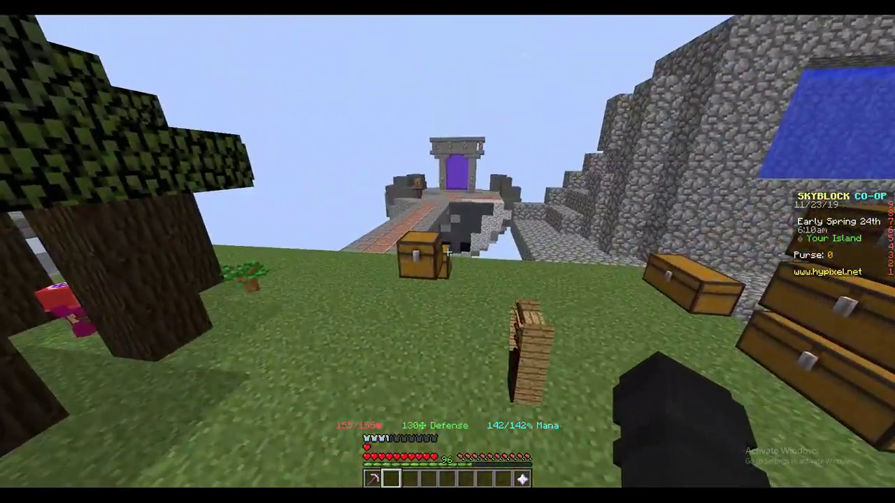
key("w")
key("space")
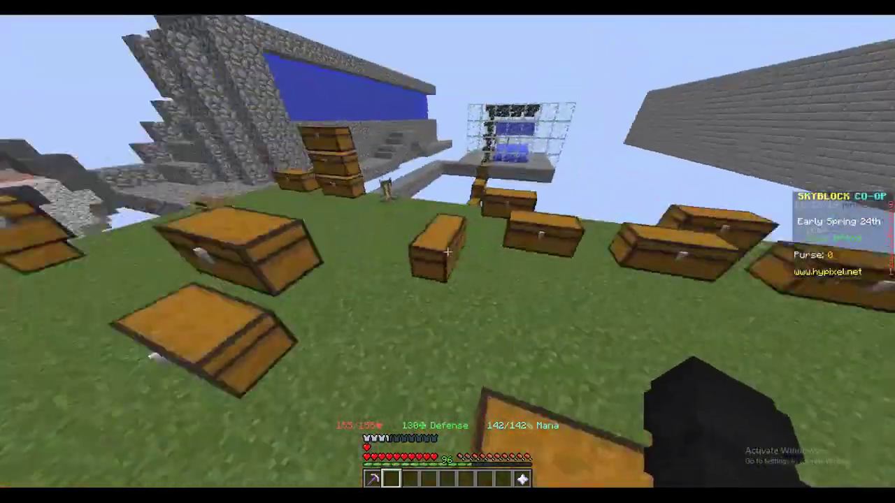
key("w")
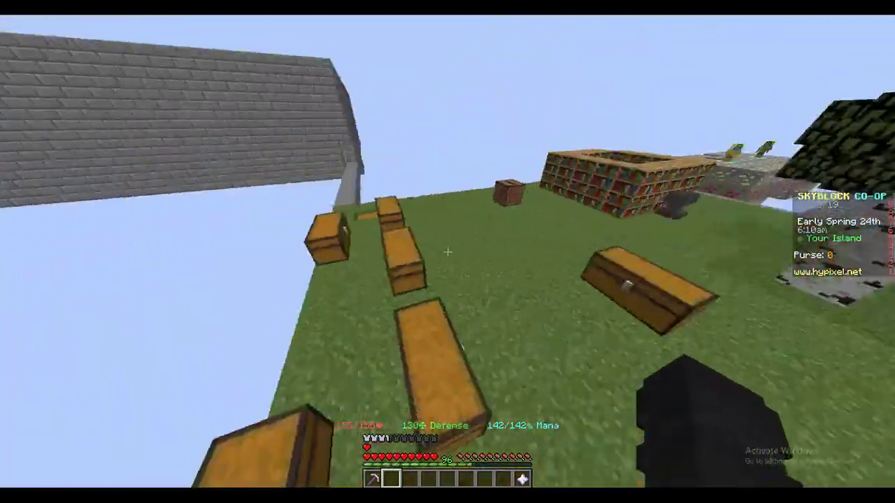
key("space")
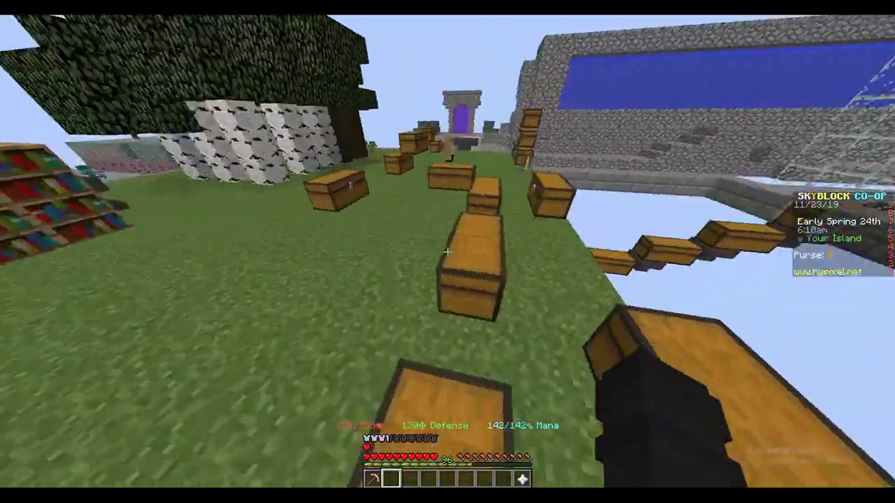